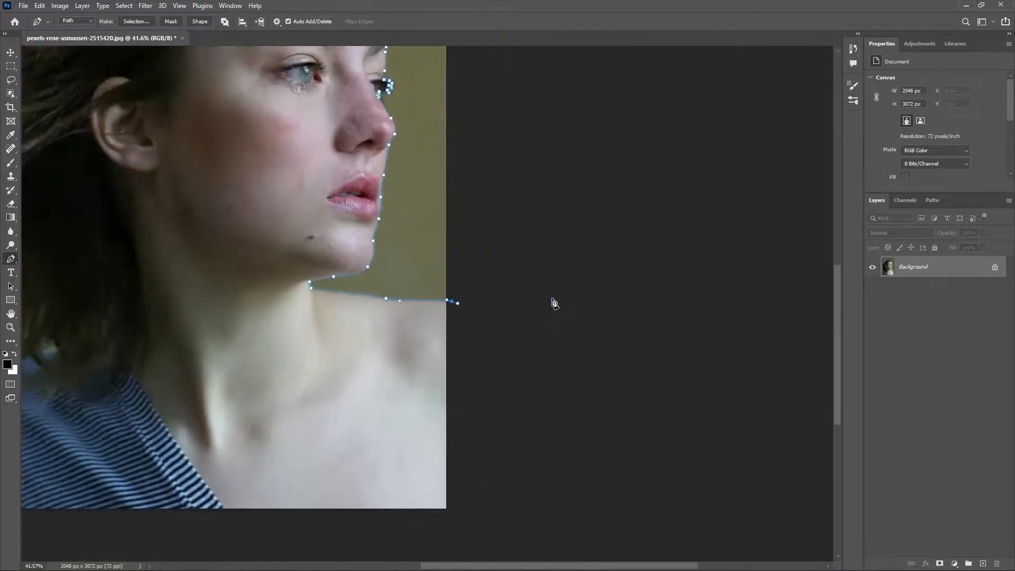
Step: Finish tracing the woman with the Pen tool along the shirt edge and hair outline, closing the path around her
scroll(326, 455, "up", 5)
left_click_drag(285, 398, 296, 397)
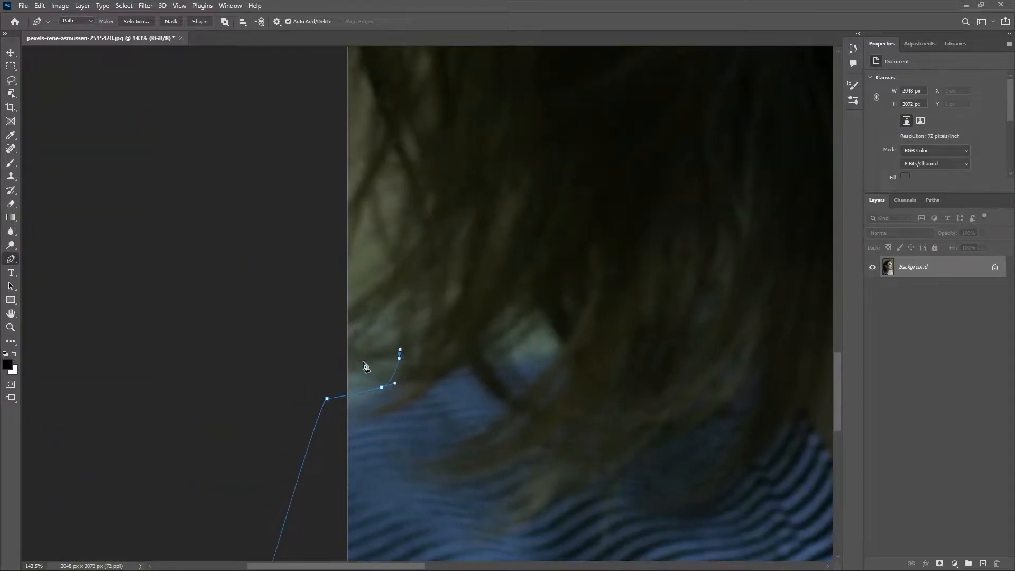
scroll(398, 249, "down", 5)
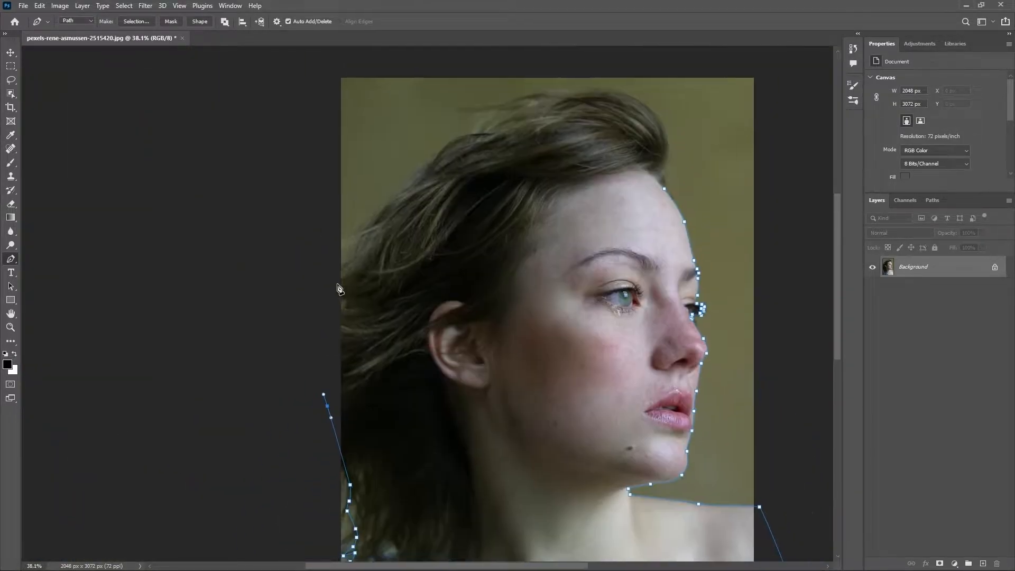
scroll(326, 355, "up", 3)
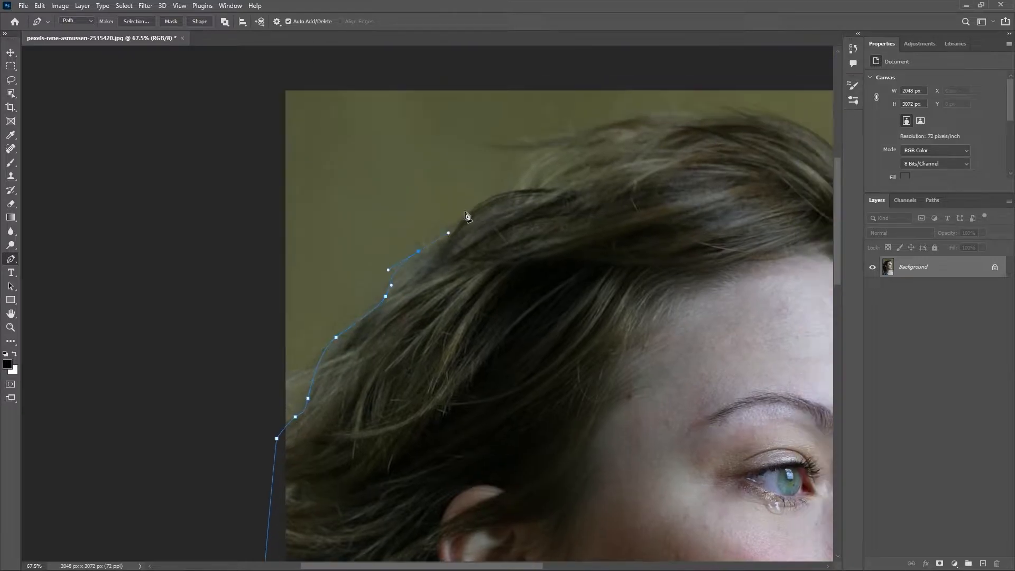
left_click_drag(535, 188, 431, 266)
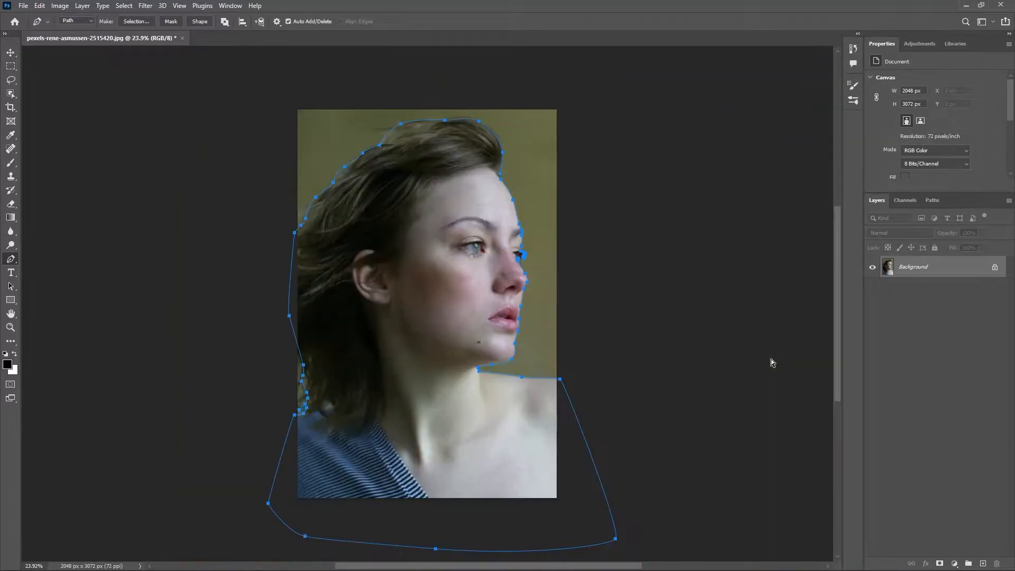
Step: Convert the closed path into a feathered selection and open it in Select and Mask
key("ctrl+Return")
key("shift+F6")
key("Return")
left_click(11, 93)
left_click(540, 21)
Step: Refine the selection edge along the woman's hair with the Refine Edge Brush, from the lower strands up over the crown
scroll(341, 304, "up", 3)
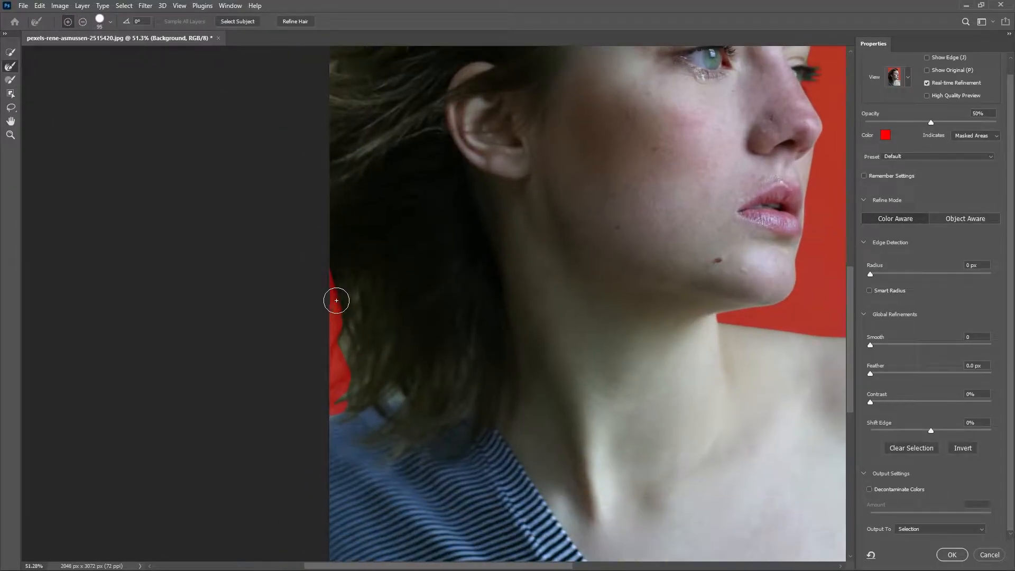
scroll(345, 233, "up", 6)
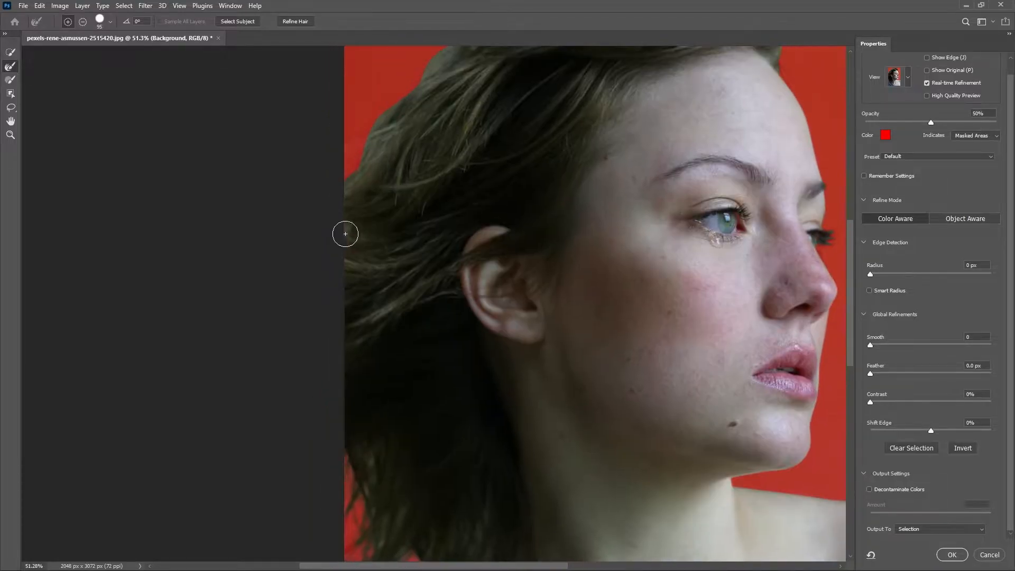
scroll(403, 236, "up", 3)
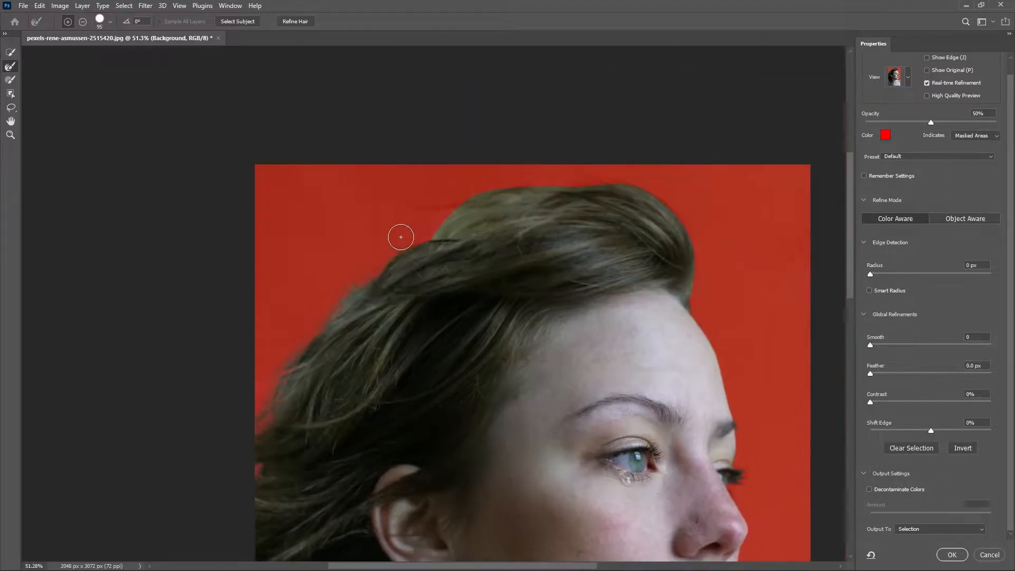
scroll(467, 204, "up", 3)
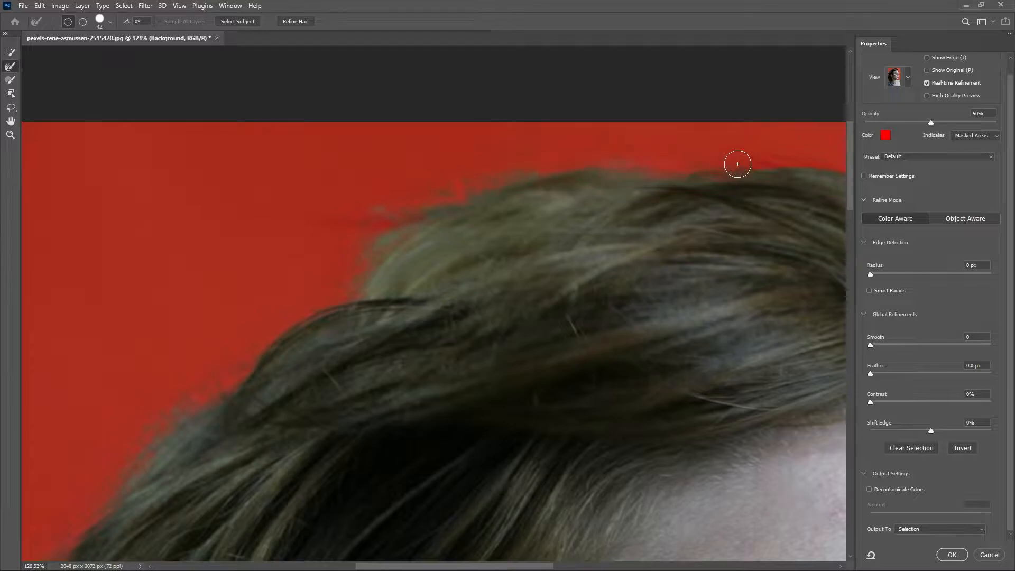
left_click_drag(738, 164, 565, 155)
left_click_drag(739, 241, 555, 168)
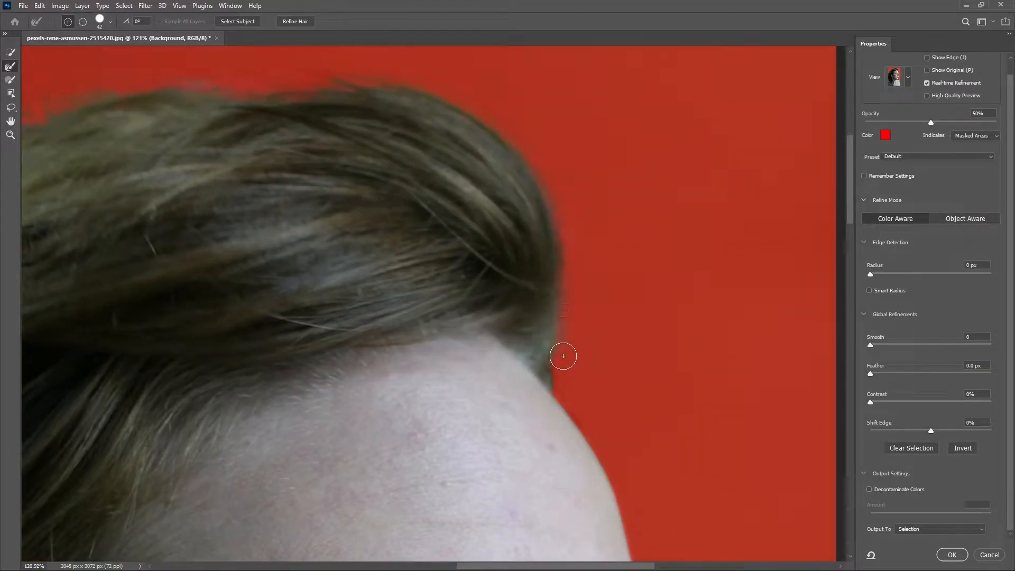
Step: Clean up the selection edge around the eyelashes of the far eye using the Refine Edge Brush in subtract mode
scroll(563, 351, "down", 5)
scroll(594, 391, "up", 5)
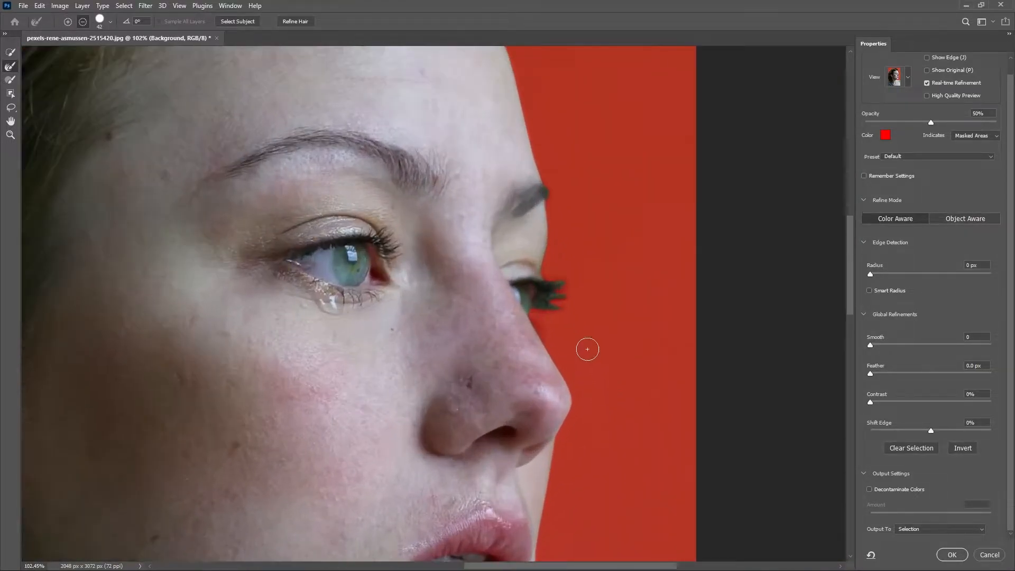
scroll(568, 294, "down", 5)
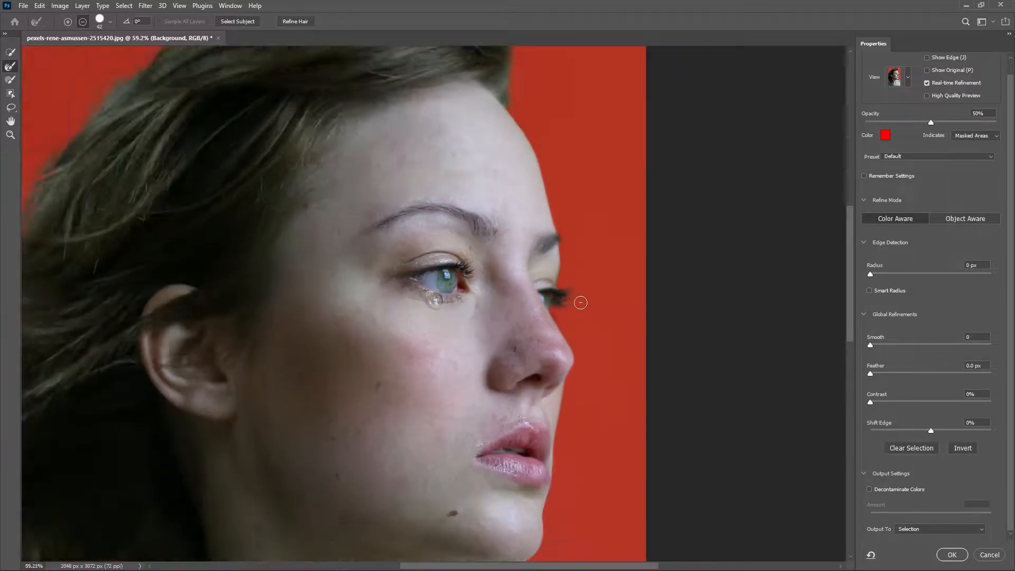
Step: Turn on Decontaminate Colors and output the refined selection to a new layer with a layer mask
left_click(869, 489)
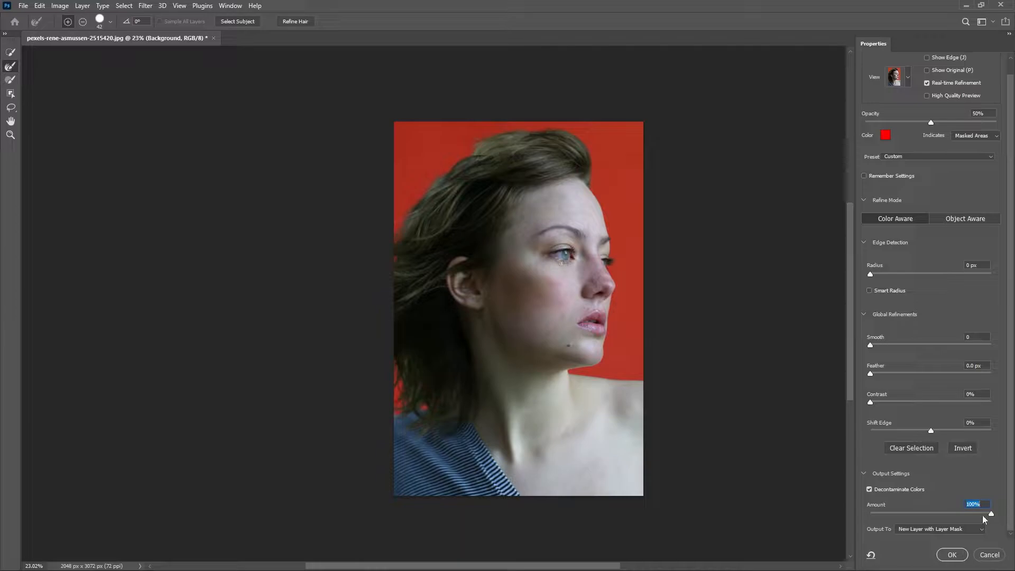
left_click_drag(950, 511, 941, 512)
left_click(952, 555)
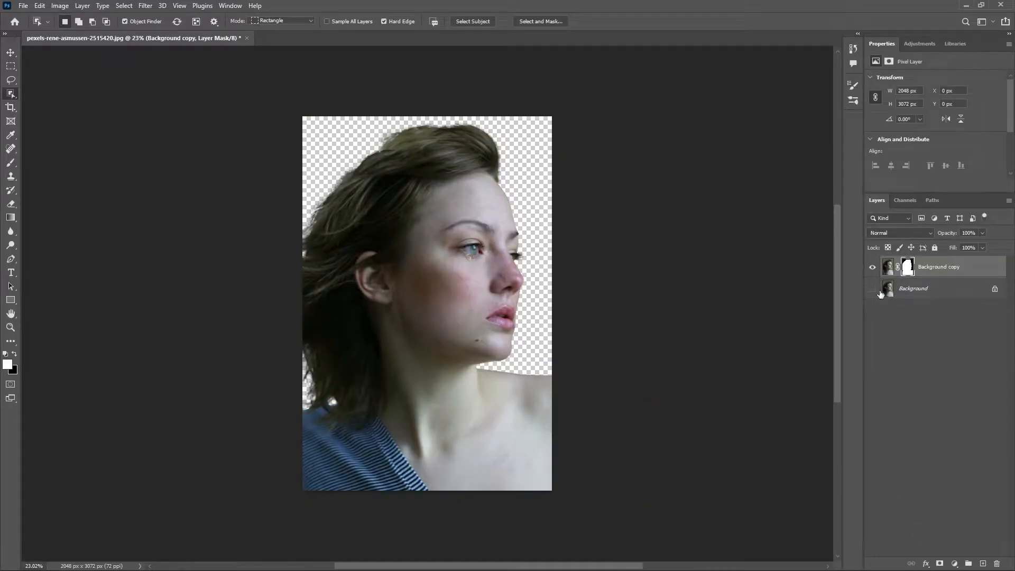
Step: Add a new layer between the original photo and the cutout and fill it with white
left_click(907, 293)
key("alt+BackSpace")
key("ctrl+BackSpace")
scroll(334, 152, "down", 1)
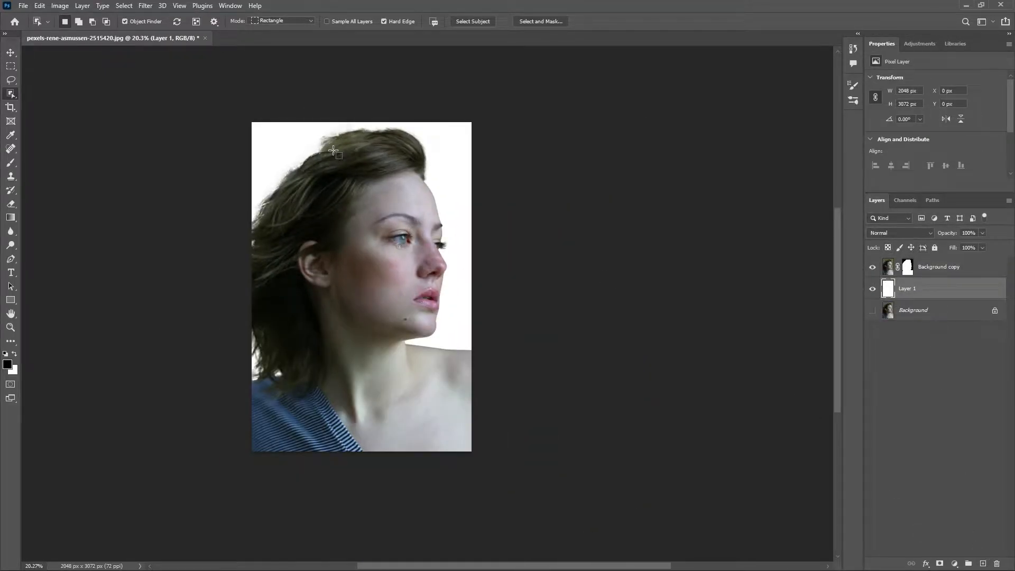
Step: Apply the layer mask of the Background copy layer permanently
scroll(333, 151, "down", 4)
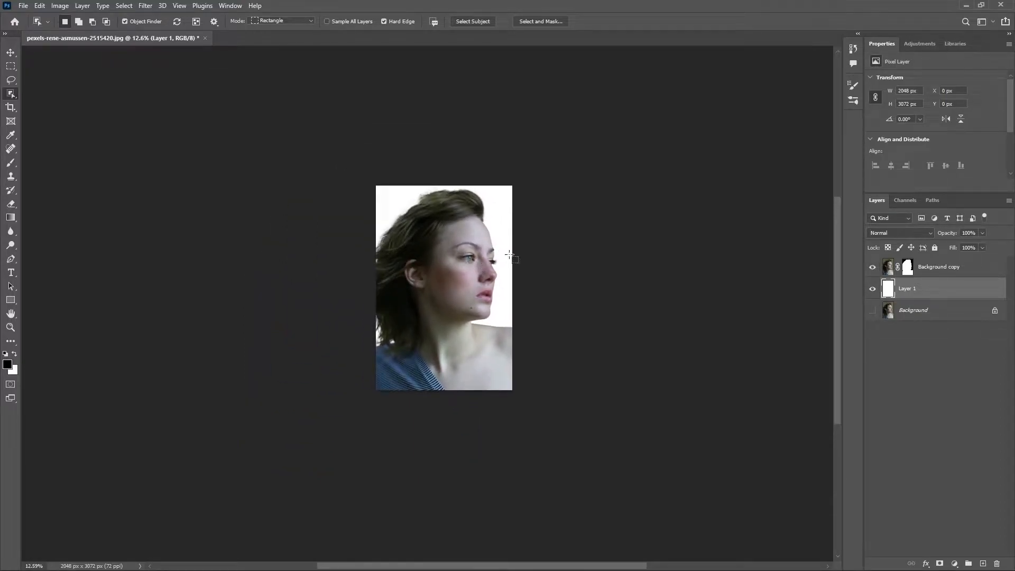
right_click(916, 274)
left_click(933, 289)
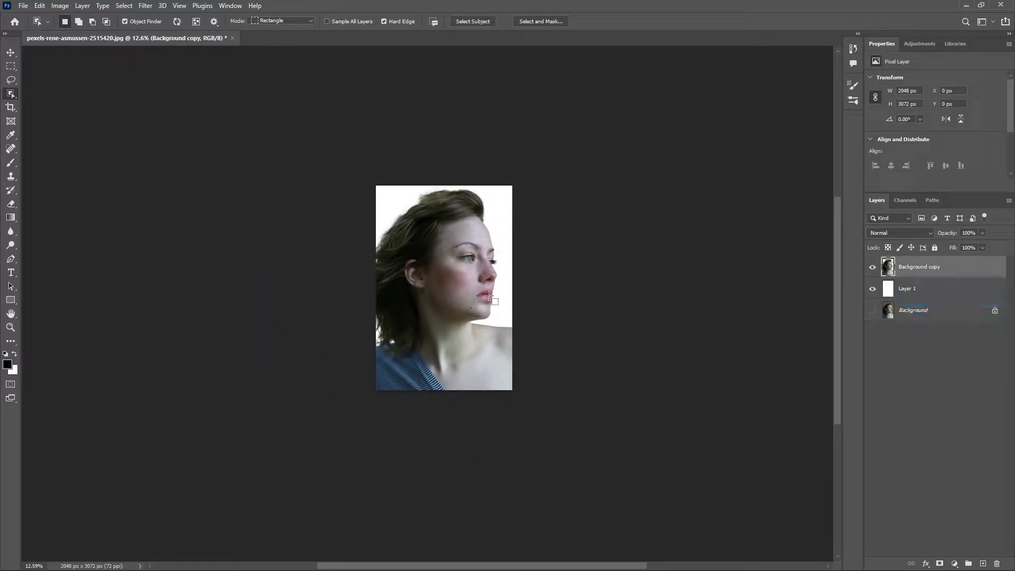
Step: Extend the canvas with the Crop tool to about 6261 x 3534 px, adding space on both sides and above the woman
scroll(489, 294, "up", 1)
key("v")
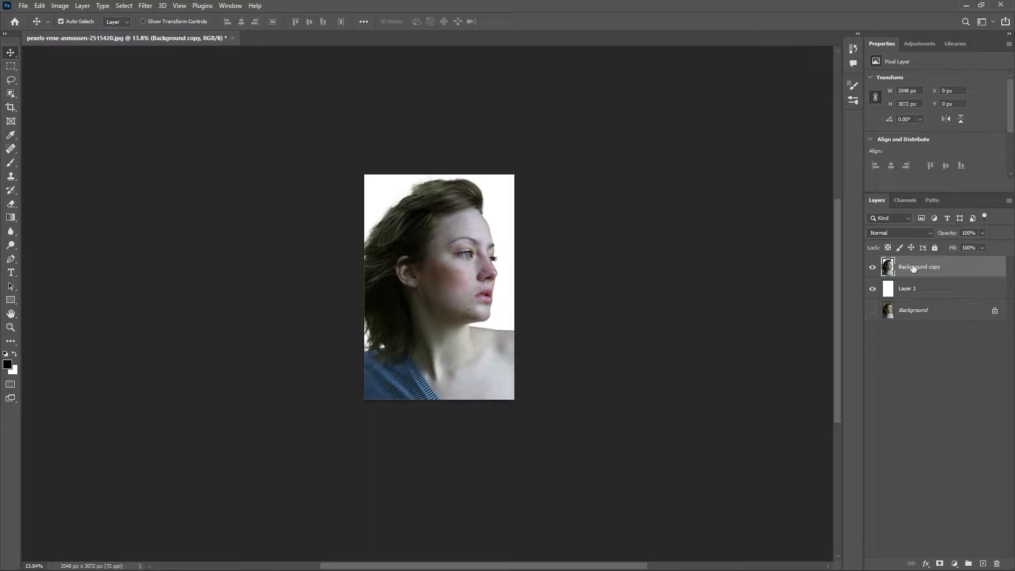
key("c")
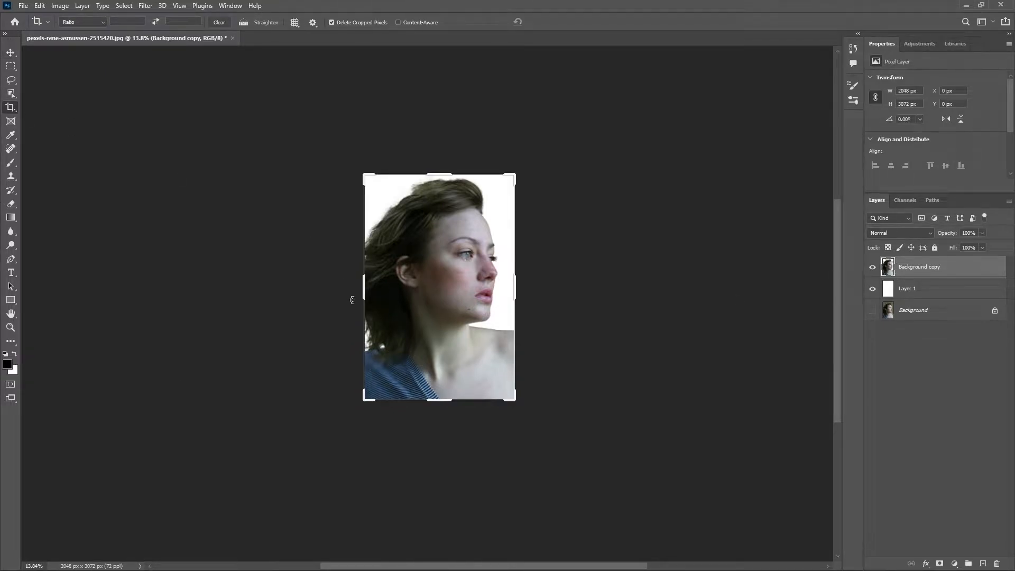
left_click_drag(352, 300, 285, 289)
left_click_drag(555, 290, 643, 290)
left_click_drag(449, 174, 440, 152)
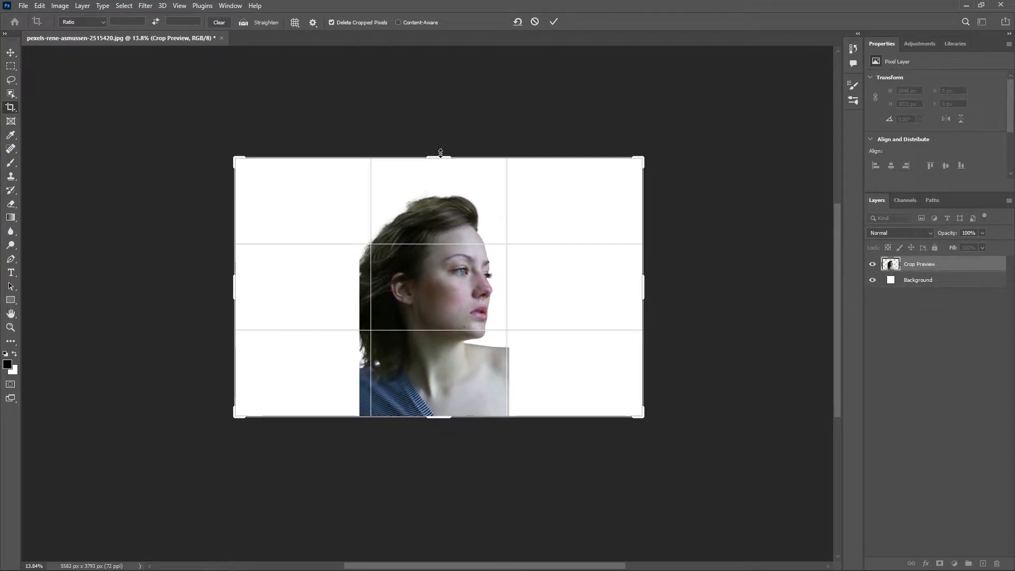
left_click_drag(230, 289, 185, 290)
key("Return")
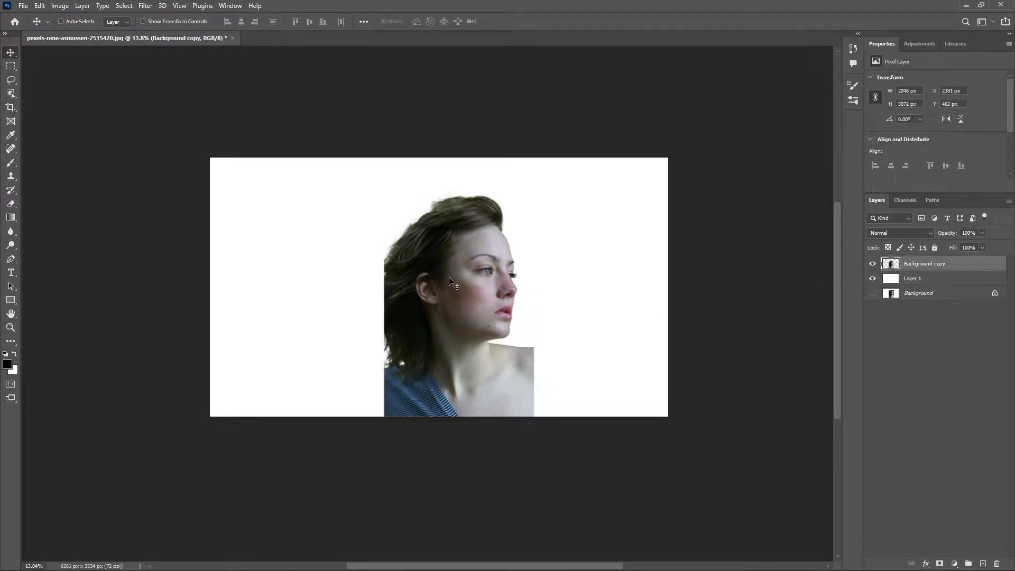
Step: Trace a closed Pen tool path along the lower neck, shirt neckline and hair ends, enclosing the shoulders and clothing
key("ctrl+0")
key("p")
scroll(489, 335, "up", 8)
left_click(487, 324)
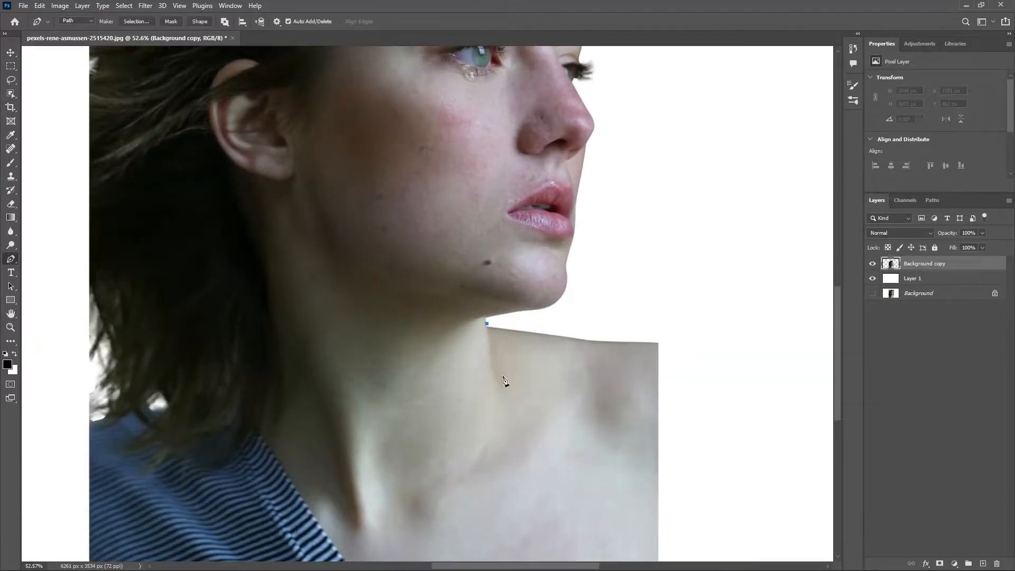
scroll(261, 442, "up", 1)
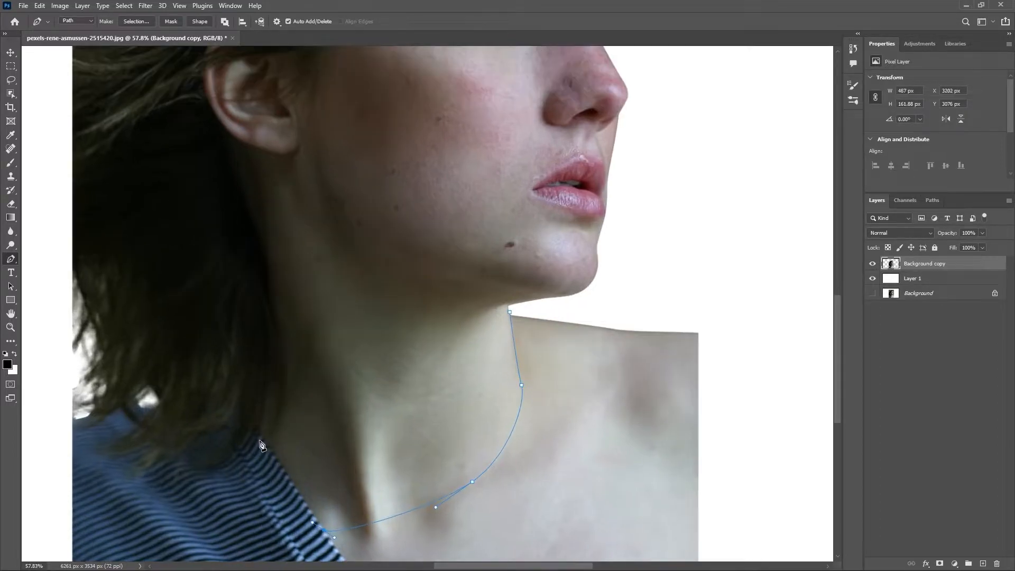
left_click(51, 375)
scroll(78, 372, "down", 9)
left_click_drag(81, 321, 204, 329)
left_click(152, 406)
left_click_drag(172, 420, 172, 291)
left_click_drag(182, 390, 337, 438)
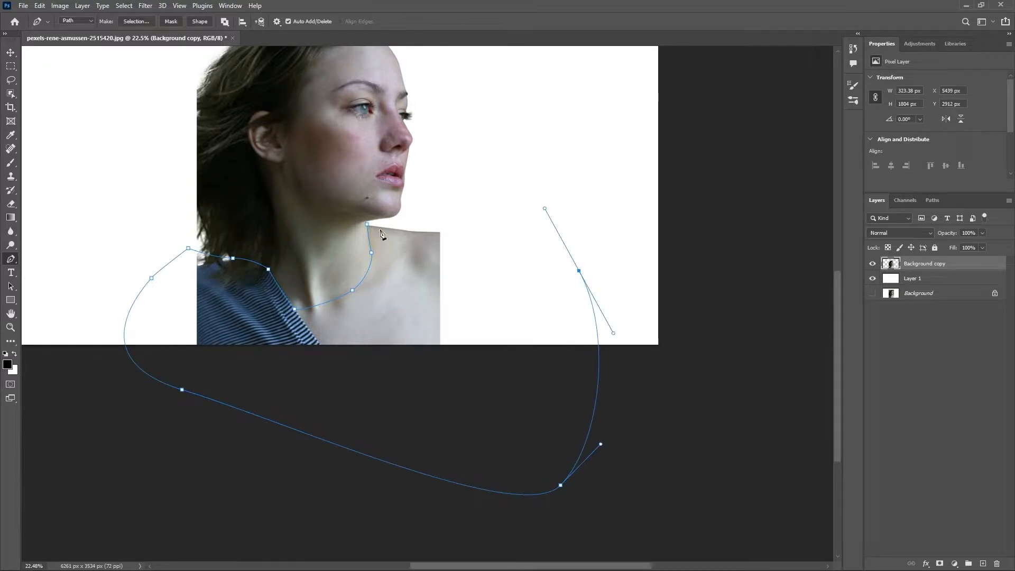
Step: Convert the path into a feathered selection, delete the shoulders and clothing inside it, and clear the selection
key("ctrl+Return")
key("shift+F6")
key("Return")
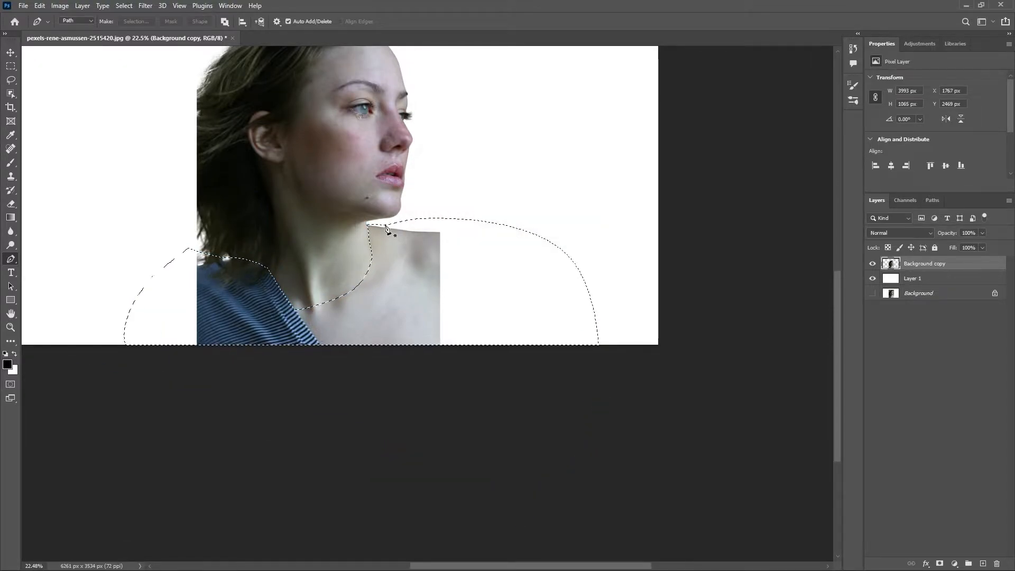
key("Delete")
key("v")
scroll(409, 226, "down", 3)
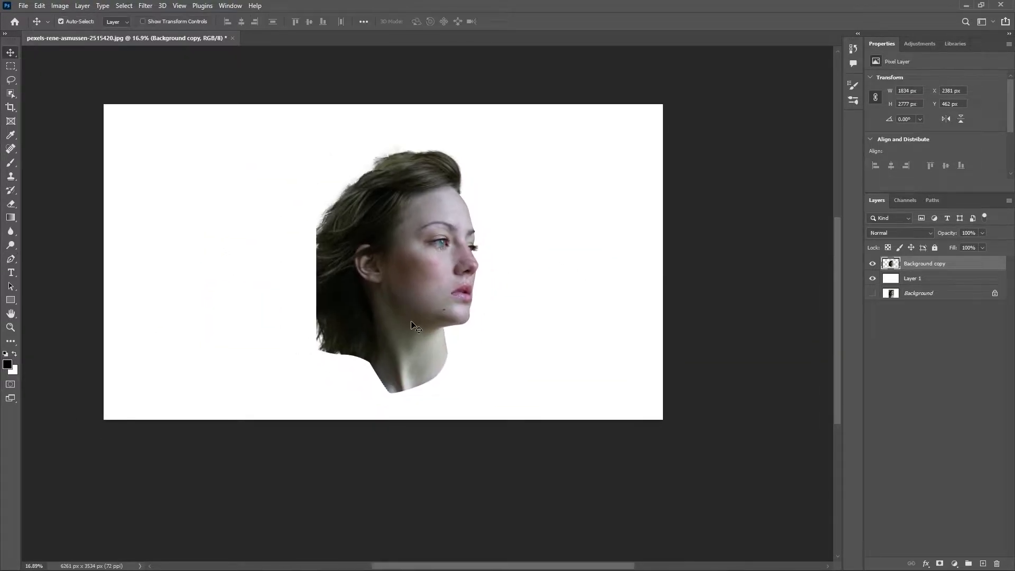
Step: Duplicate the Background copy layer and rename the lower of the two cutout layers Liquify
left_click_drag(911, 264, 983, 564)
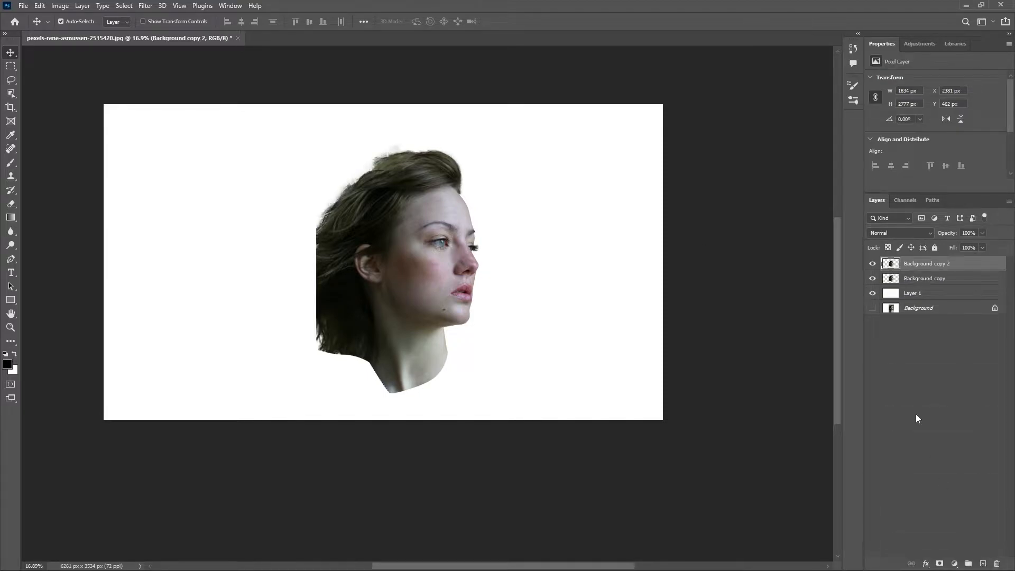
left_click(920, 279)
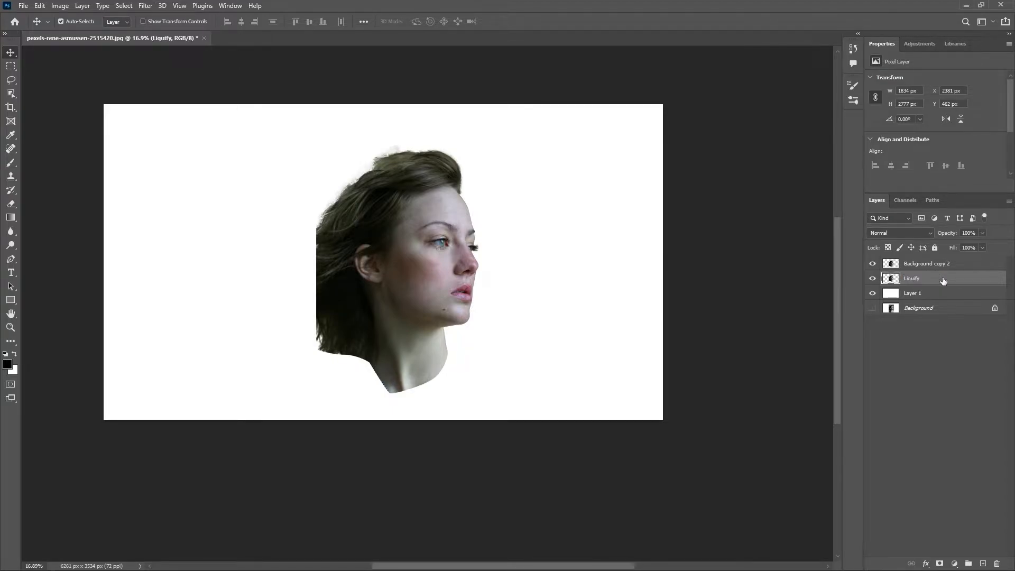
Step: Apply the Liquify filter to the Liquify layer, pushing the hair and back of the neck outward across the canvas behind the head
left_click(144, 5)
left_click(159, 101)
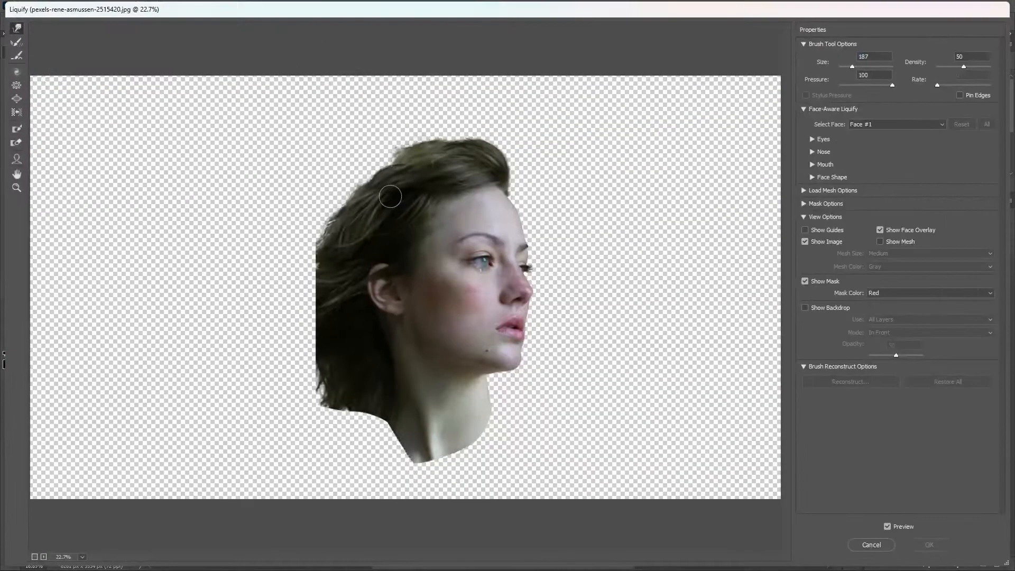
left_click_drag(392, 186, 395, 186)
mouse_move(383, 130)
left_mouse_down()
mouse_move(332, 116)
mouse_move(337, 105)
mouse_move(320, 101)
mouse_move(422, 98)
mouse_move(305, 106)
mouse_move(245, 124)
mouse_move(290, 168)
mouse_move(266, 140)
mouse_move(244, 96)
left_mouse_up()
left_click_drag(261, 220, 231, 172)
scroll(275, 237, "down", 1)
key("bracketleft")
mouse_move(320, 243)
left_mouse_down()
mouse_move(316, 273)
mouse_move(362, 322)
mouse_move(294, 287)
mouse_move(320, 341)
mouse_move(284, 368)
mouse_move(317, 389)
mouse_move(309, 431)
mouse_move(257, 363)
mouse_move(363, 430)
mouse_move(469, 418)
mouse_move(391, 445)
mouse_move(464, 451)
mouse_move(368, 413)
mouse_move(333, 460)
mouse_move(174, 450)
mouse_move(273, 389)
mouse_move(203, 402)
mouse_move(270, 296)
mouse_move(188, 365)
mouse_move(157, 270)
mouse_move(129, 337)
mouse_move(324, 232)
mouse_move(197, 255)
mouse_move(318, 214)
mouse_move(148, 182)
mouse_move(296, 183)
mouse_move(255, 141)
mouse_move(163, 223)
mouse_move(120, 399)
left_mouse_up()
left_click(929, 545)
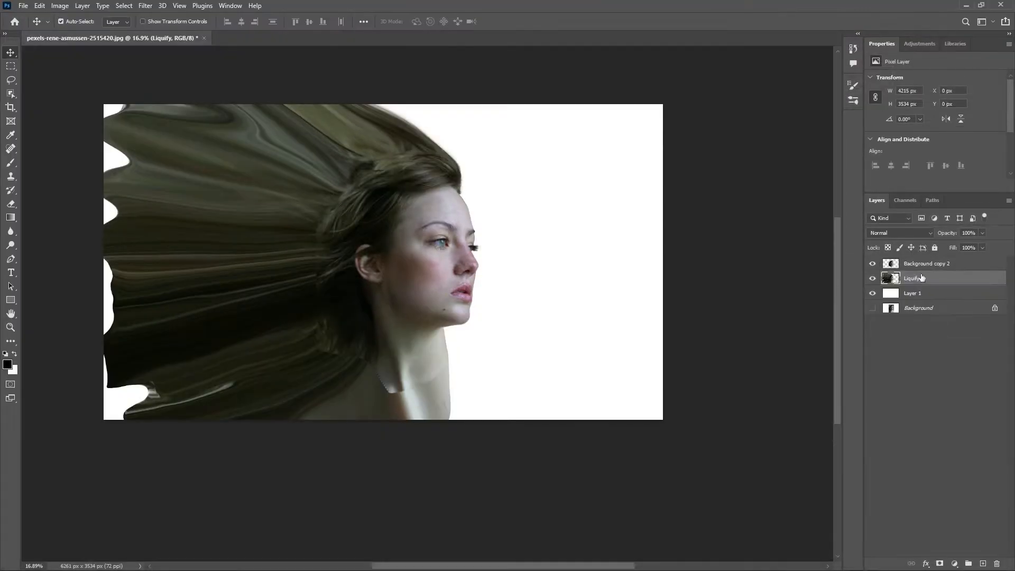
Step: Hide the Liquify layer with a black layer mask and add a white layer mask to Background copy 2
left_click(940, 564, "alt")
left_click(920, 265)
left_click(940, 564)
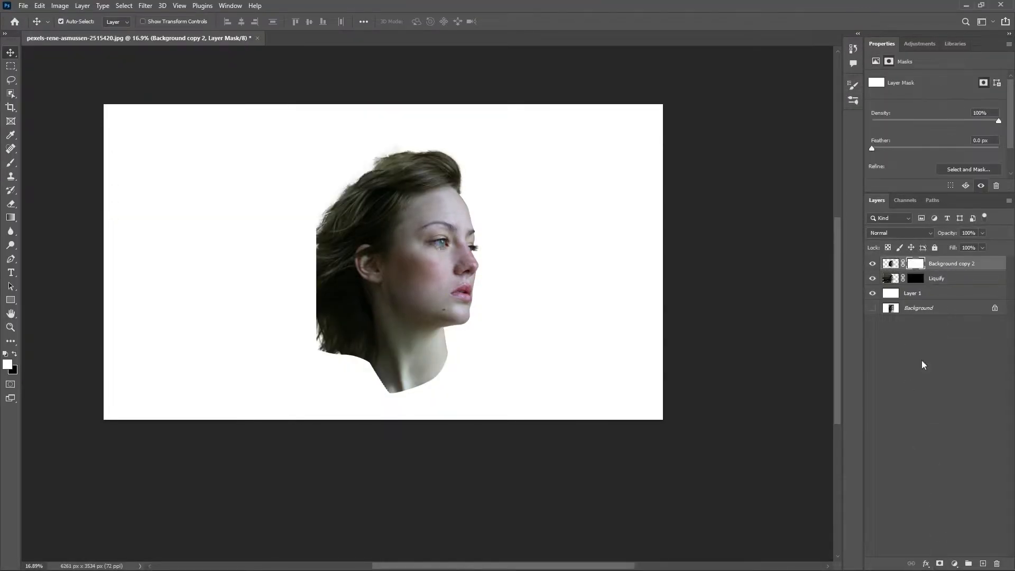
Step: Group the Background copy 2 and Liquify layers and make the Liquify layer active within the group
left_click(956, 282, "ctrl")
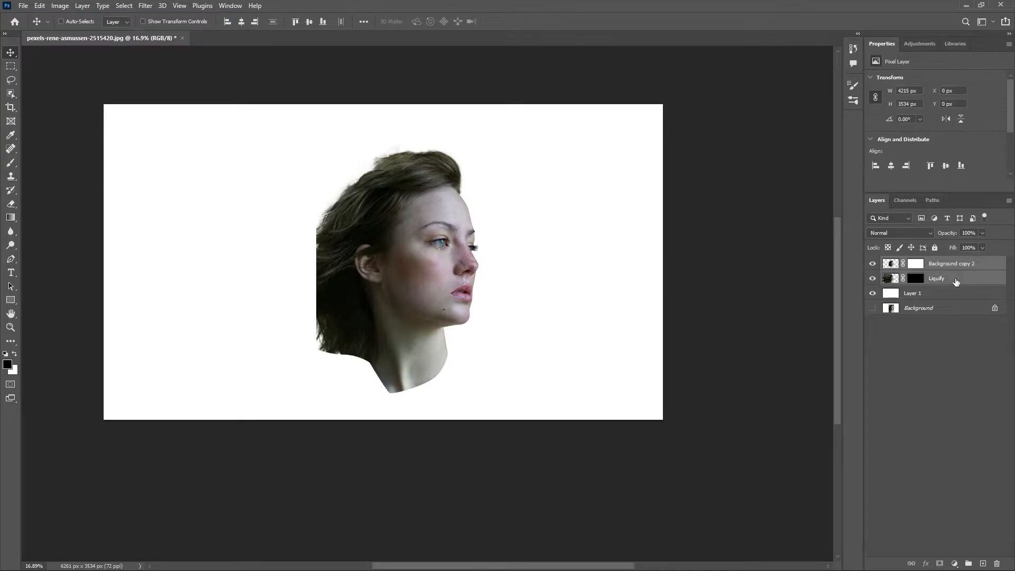
key("ctrl+g")
left_click(936, 293)
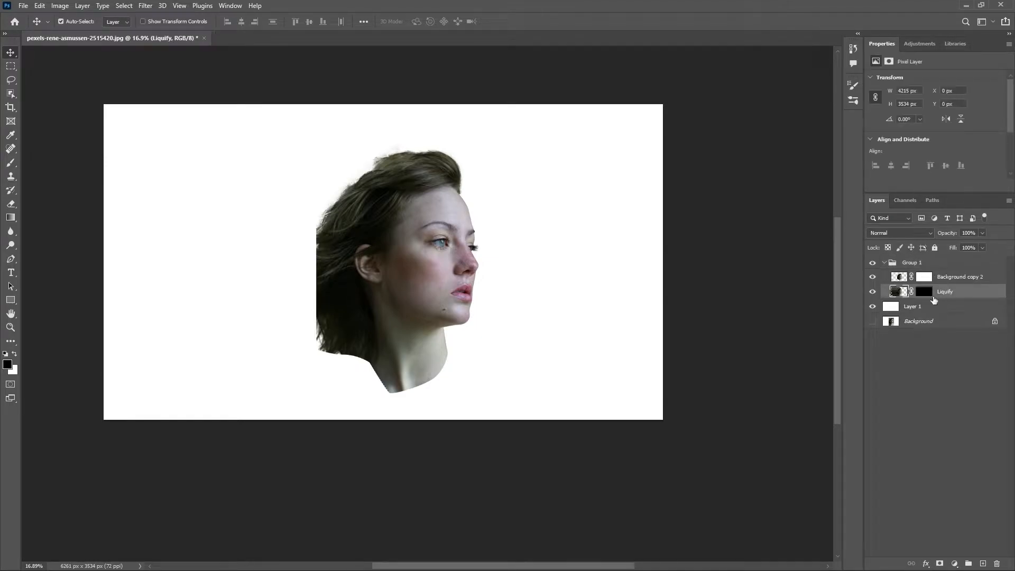
Step: Choose the Smoke3 brush and stamp black smoke strands into the Background copy 2 mask along the crown at -90°
left_click(924, 292)
key("x")
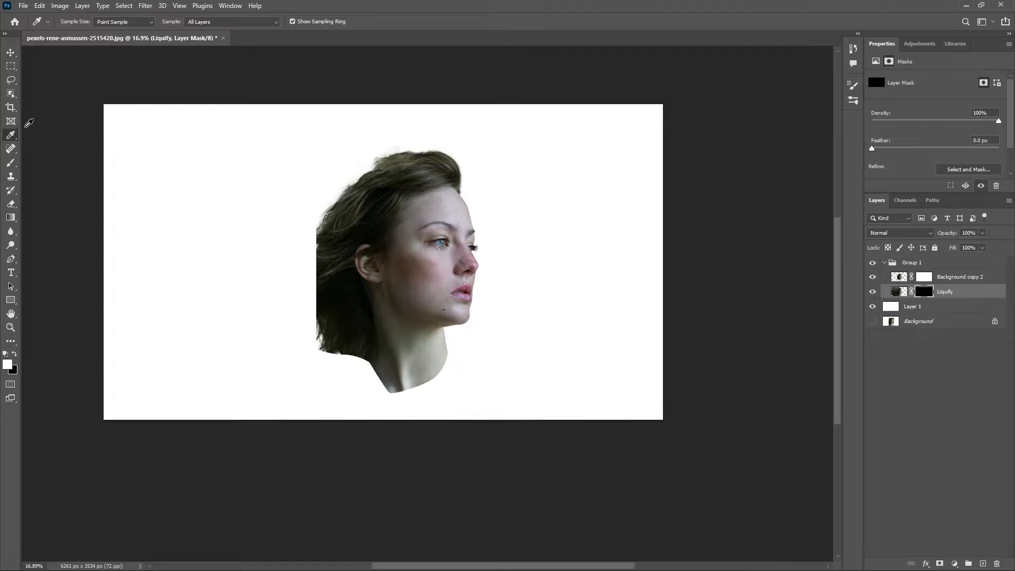
key("b")
left_click(73, 25)
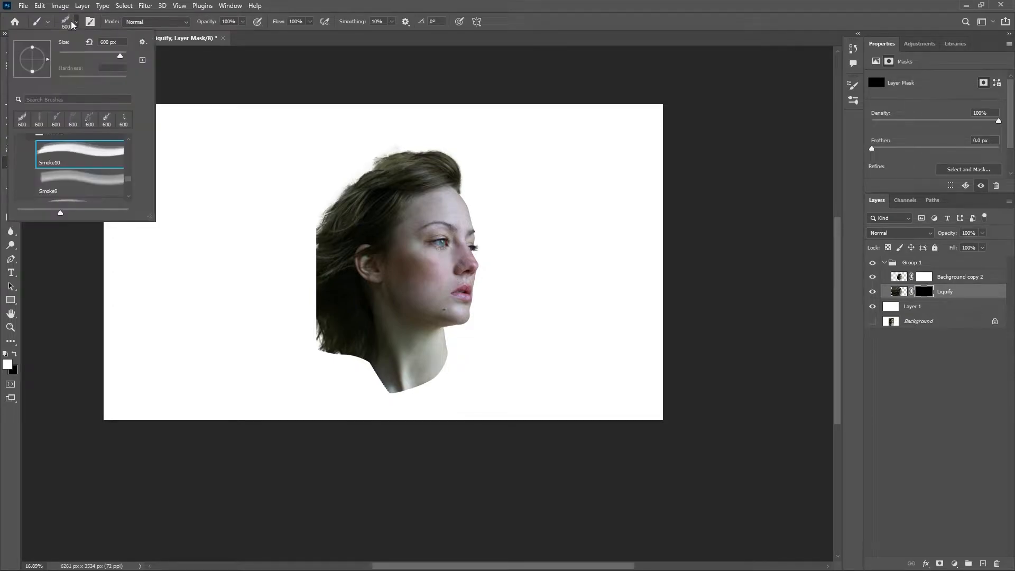
scroll(118, 185, "down", 5)
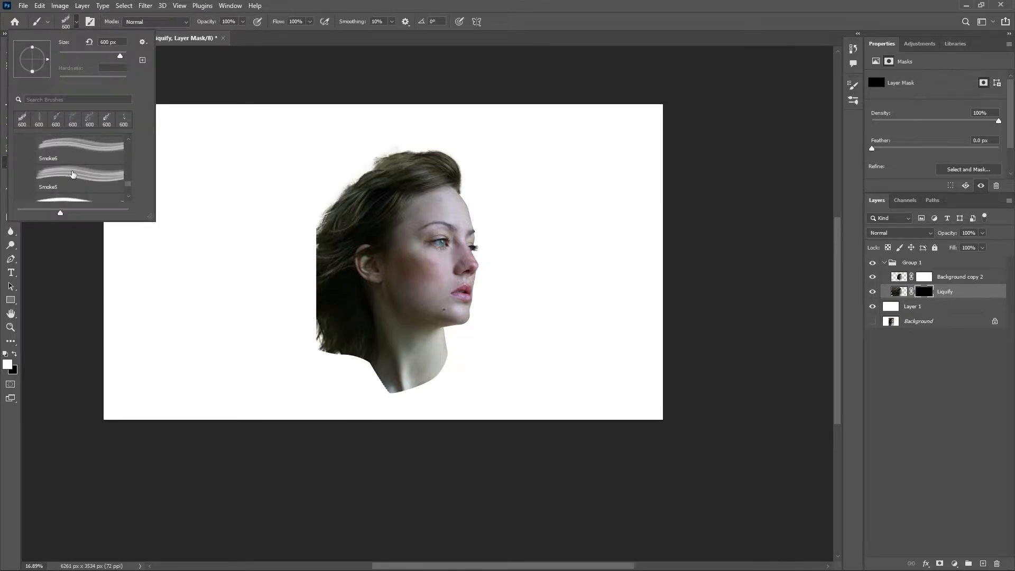
scroll(74, 191, "down", 1)
mouse_move(217, 194)
left_mouse_down()
mouse_move(322, 226)
mouse_move(327, 218)
left_mouse_up()
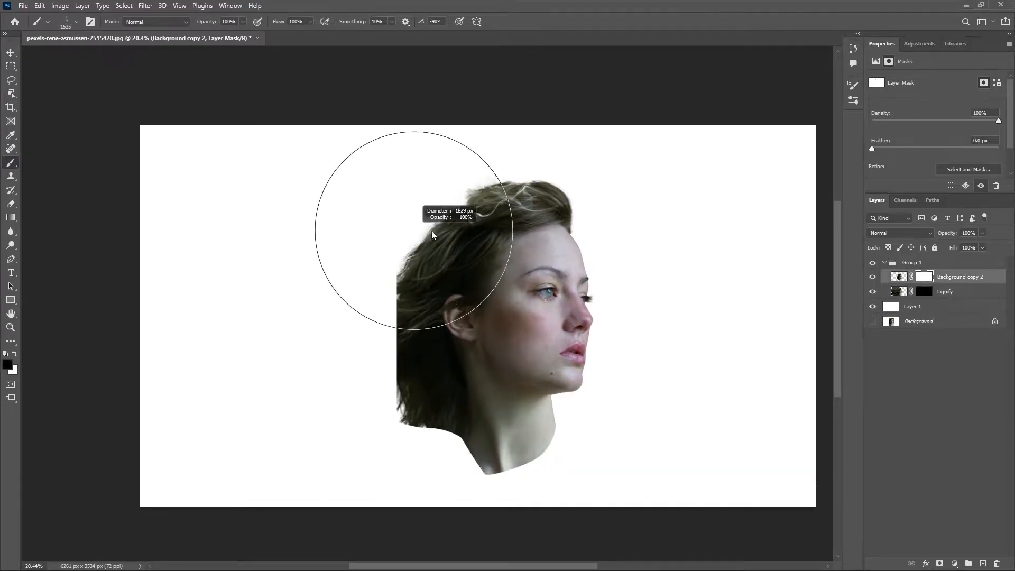
Step: Enlarge the Smoke3 brush to 1858 px and stamp rotated strands over the upper back and crown of the hair
left_click_drag(433, 235, 436, 234)
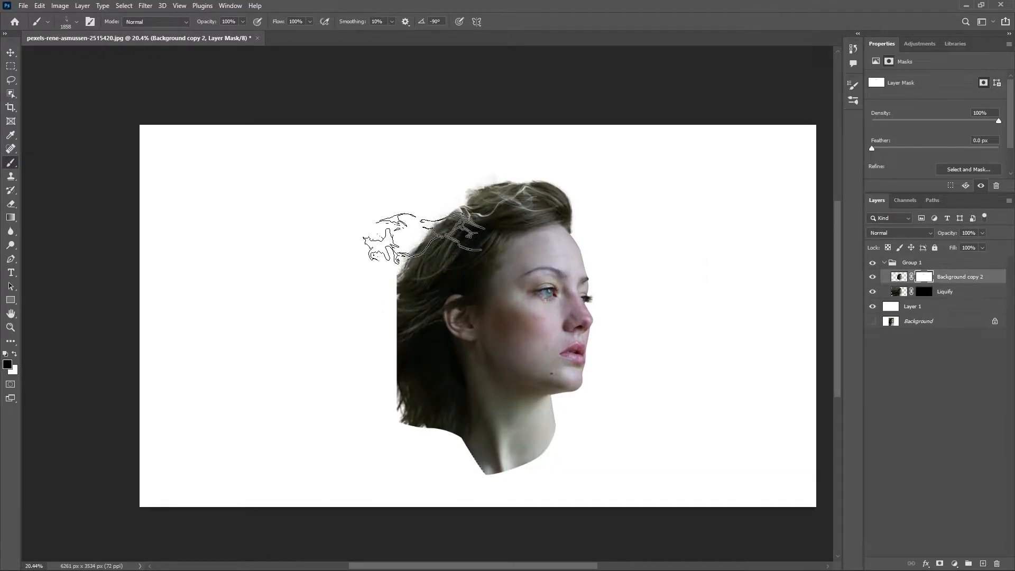
left_click(77, 21)
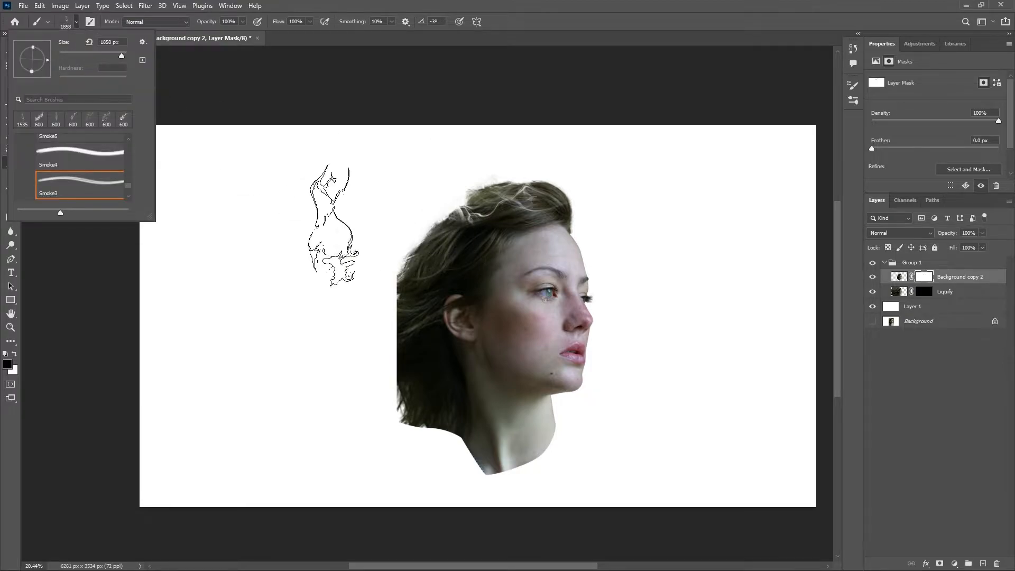
left_click(421, 236)
left_click(397, 236)
left_click(64, 24)
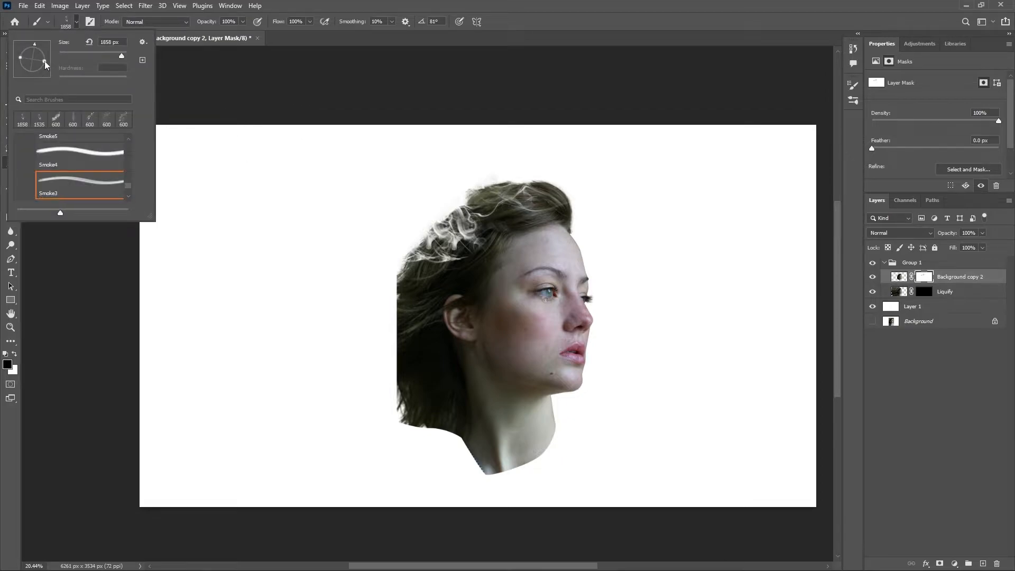
left_click(481, 167)
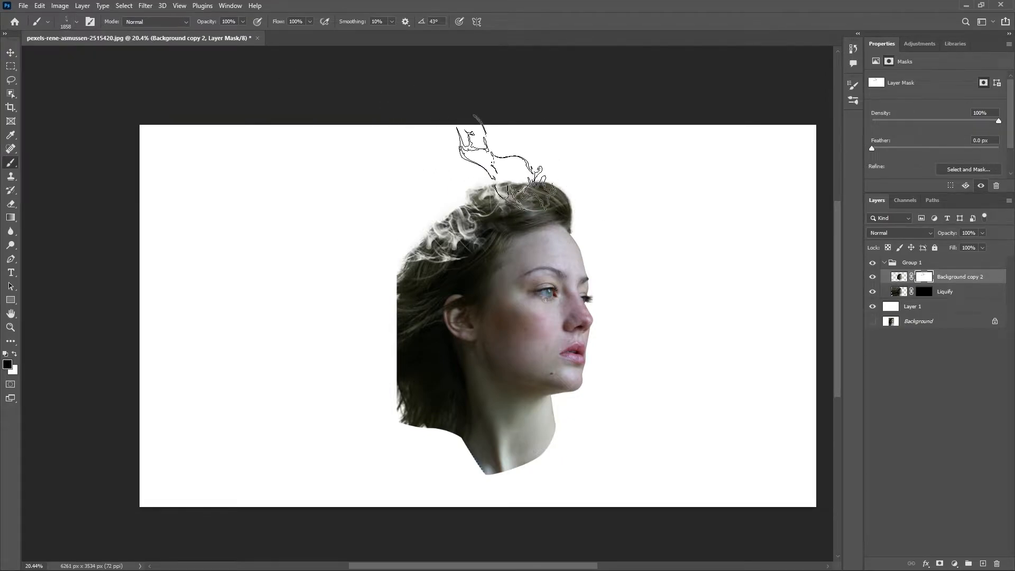
Step: Stamp more black strands across the crown and upper back of the hair with a 1265 px smoke brush, rotating it to 145°
left_click(66, 22)
left_click(82, 182)
left_click(424, 185)
left_click(66, 22)
left_click_drag(41, 60, 9, 32)
left_click(402, 271)
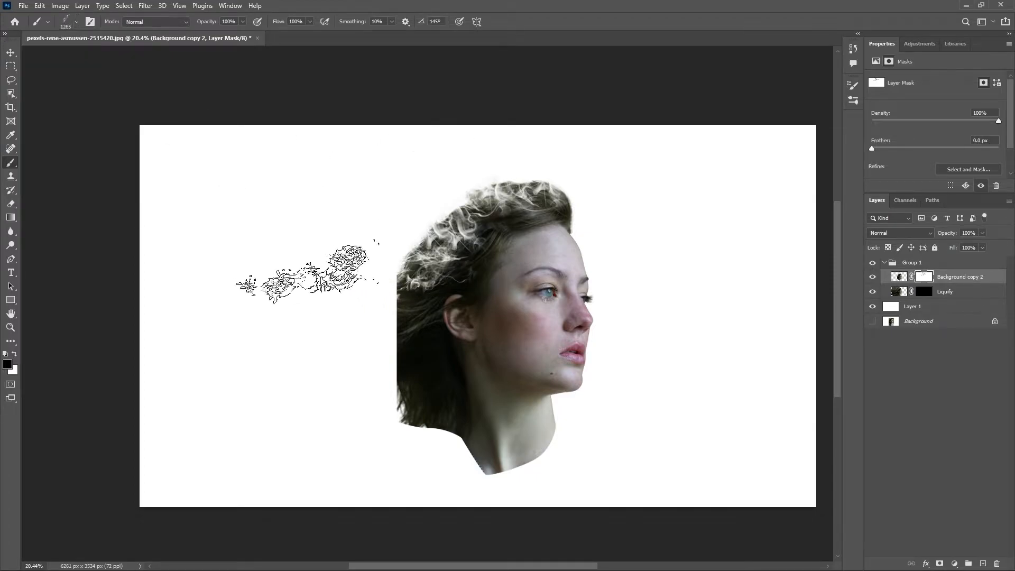
Step: Select the Smoke2 brush and mask smoke strands out of the hair behind the ear
left_click(66, 22)
left_click(79, 158)
scroll(80, 165, "up", 1)
left_click(80, 165)
left_click(366, 302)
Step: Rotate the Smoke2 brush and stamp more strands along the back edge and lower part of the hair
left_click(64, 24)
left_click_drag(20, 51, 17, 55)
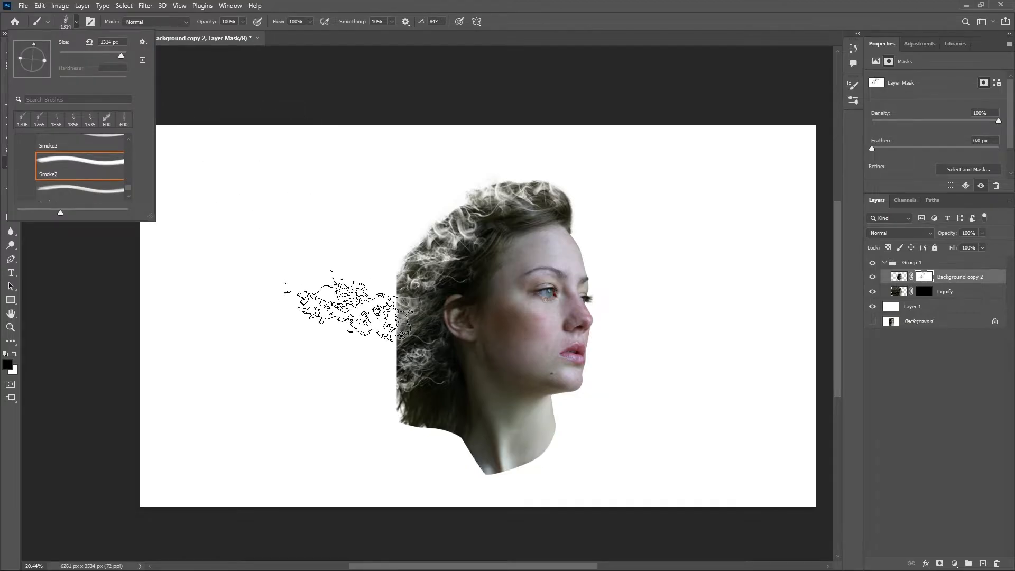
left_click(365, 329)
left_click(419, 255)
left_click(388, 415)
Step: Pick another smoke brush and stamp strands out of the lower hair behind the ear, enlarging the brush between stamps
left_click(66, 23)
scroll(96, 164, "up", 1)
scroll(96, 165, "up", 1)
left_click(96, 164)
left_click(406, 305)
key("bracketright")
key("bracketright")
key("bracketright")
key("bracketright")
key("bracketright")
left_click(420, 336)
Step: Enlarge and change the smoke brush to 3076 px at -160°, and dissolve the lower hair and neck on the Background copy 2 mask
key("bracketright")
key("bracketright")
key("bracketright")
key("bracketright")
key("bracketright")
left_click(65, 22)
left_click(80, 162)
left_click(436, 304)
scroll(449, 444, "down", 1)
left_click_drag(418, 492, 423, 352)
left_click(423, 352)
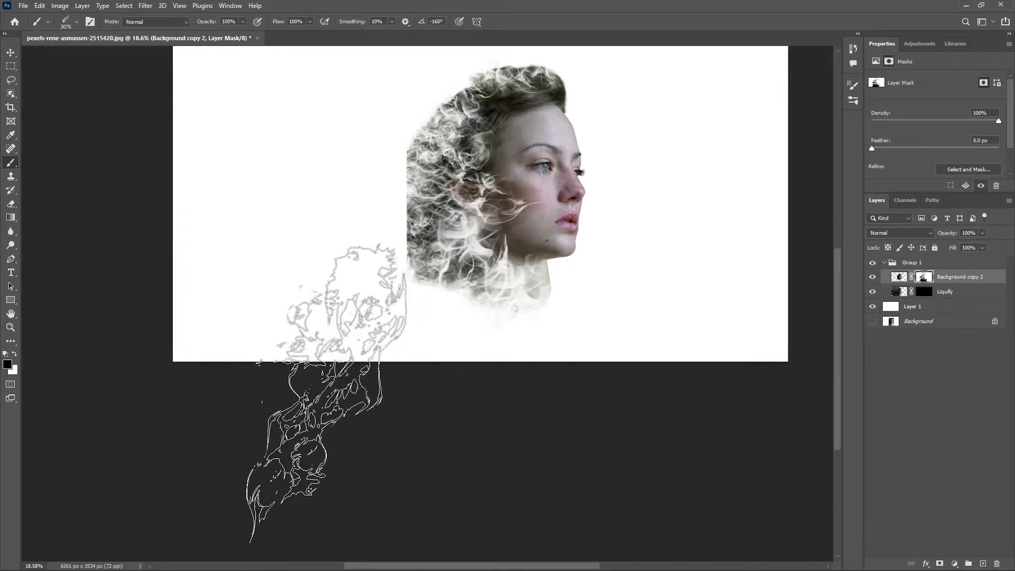
Step: Soften the straight back edge of the hair on the Background copy 2 mask with a 1038 px smoke brush at 0°
left_click_drag(345, 389, 352, 436)
key("v")
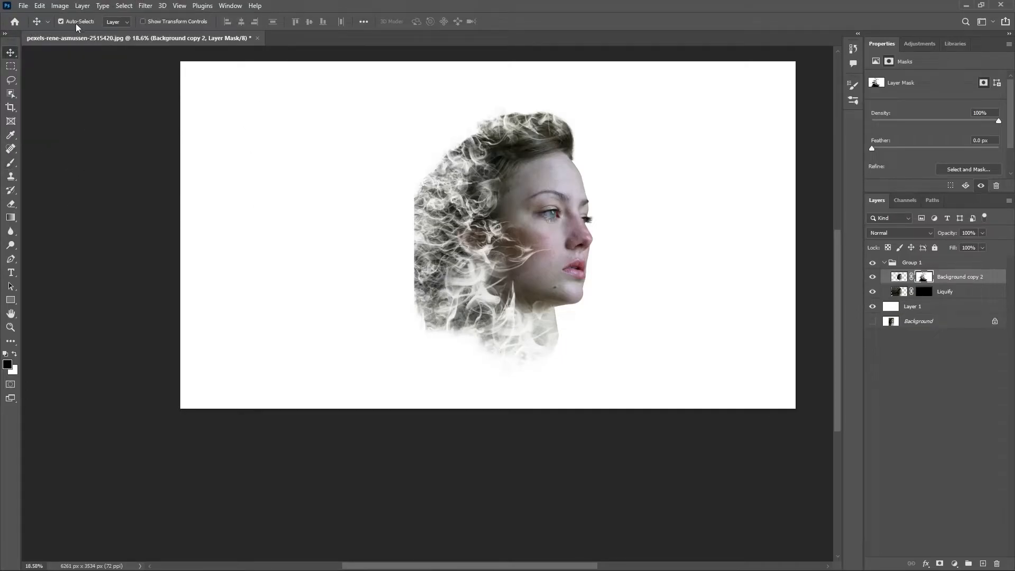
key("b")
left_click(73, 23)
scroll(79, 169, "down", 5)
left_click(79, 159)
left_click(418, 251)
scroll(415, 247, "up", 7)
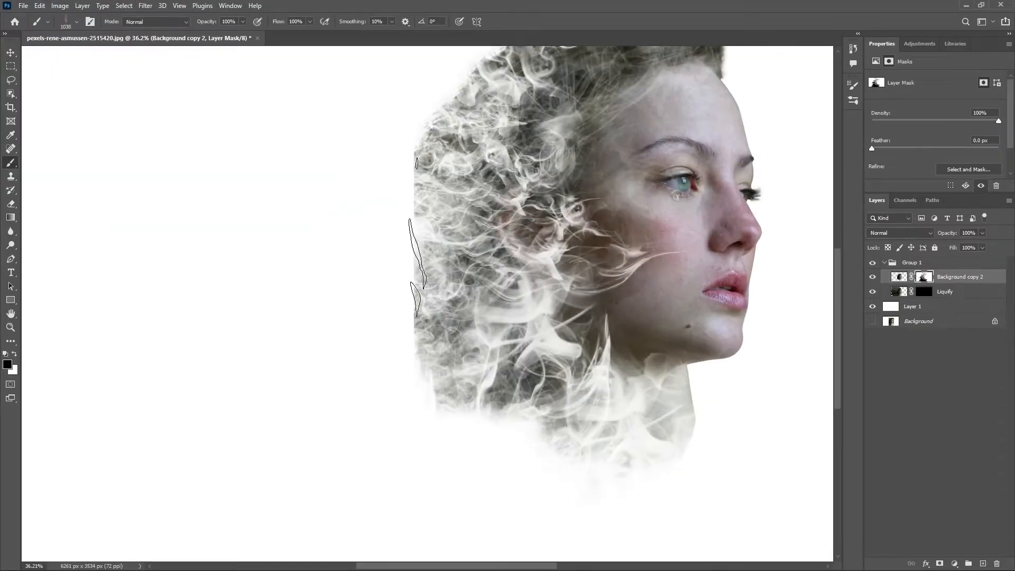
scroll(415, 299, "up", 3)
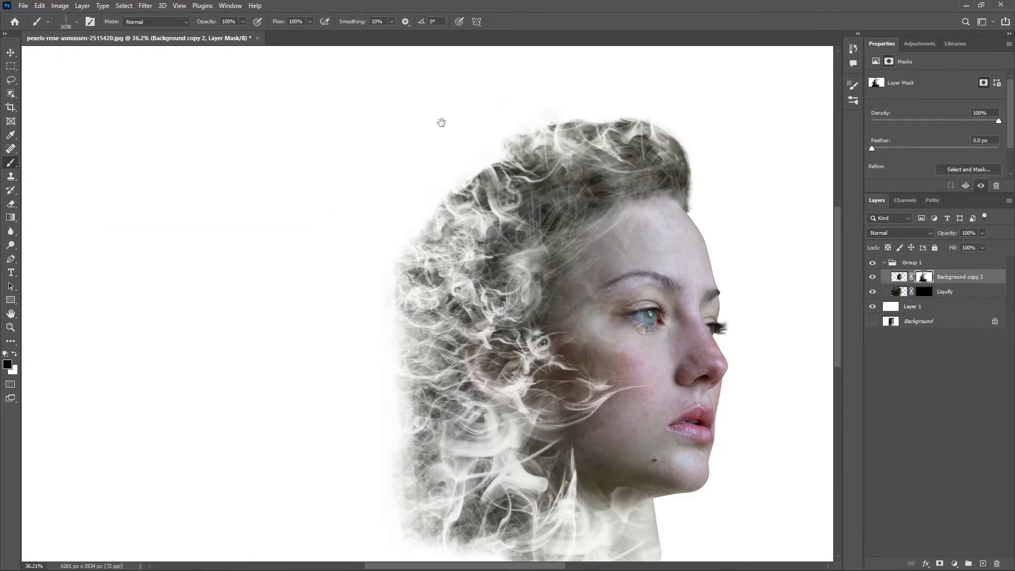
Step: Rotate the smoke brush and break up the upper outline of the hair on the Background copy 2 mask
left_click_drag(440, 122, 391, 185)
left_click(72, 23)
left_click(34, 80)
left_click(489, 193)
left_click(502, 180)
left_click(531, 188)
Step: Switch between two smoke brushes and mask further strands out of the middle and lower back of the hair
scroll(459, 188, "down", 6)
left_click(72, 22)
left_click(80, 148)
left_click(476, 255)
left_click(450, 275)
scroll(95, 107, "up", 1)
left_click(72, 22)
left_click(72, 174)
left_click_drag(414, 340, 431, 256)
Step: Stamp two more smoke brushes in black around the upper back edge of the hair on the Background copy 2 mask
left_click(76, 21)
left_click(77, 191)
left_click(335, 186)
left_click(77, 22)
left_click(79, 170)
left_click_drag(358, 220, 403, 225)
Step: Reveal long smoke strands behind the head by stamping white on the Liquify mask with the Smoke3 brush at 4573 px and 89°
left_click(924, 291)
left_click(77, 22)
left_click(79, 159)
left_click(32, 46)
left_click(343, 185)
key("x")
left_click(365, 218)
Step: Reveal more strands behind the ear and neck on the Liquify mask, changing the smoke brush's angle and preset
left_click(77, 21)
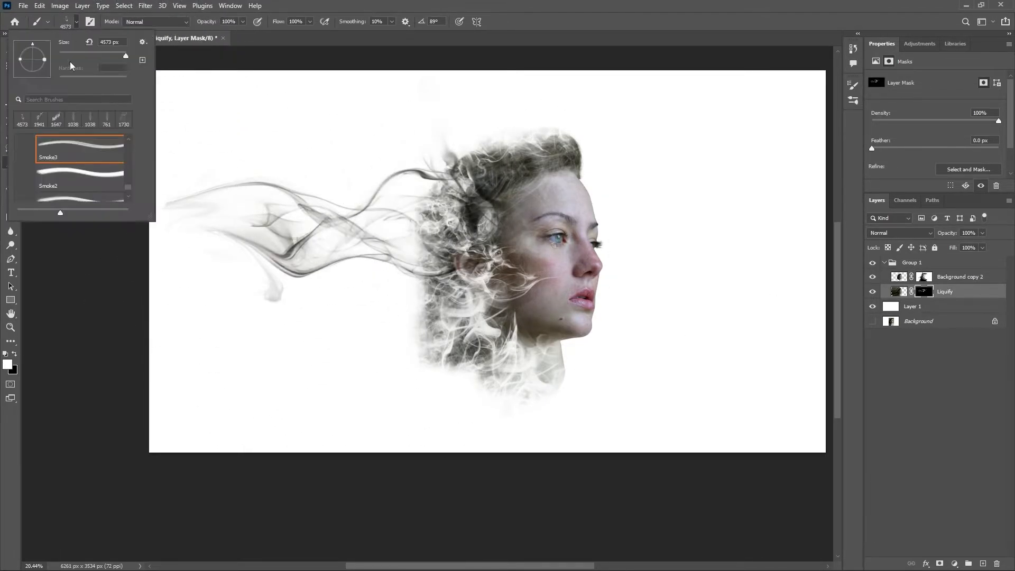
left_click(349, 266)
left_click(76, 22)
left_click(80, 159)
left_click(346, 278)
left_click_drag(347, 277, 413, 281)
Step: Rotate the smoke brush to 148° at 5000 px and stamp white strands behind the lower hair on the Liquify mask
scroll(348, 280, "down", 7)
left_click(77, 22)
left_click(25, 55)
left_click(299, 320)
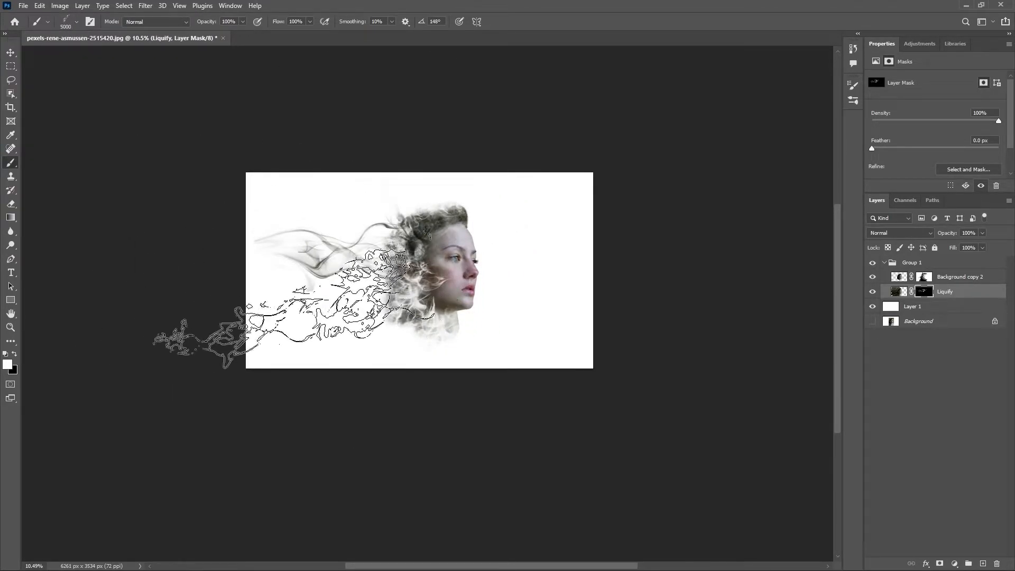
left_click(284, 306)
Step: Stamp additional strands behind the upper hair on the Liquify mask and undo the last stamp
scroll(307, 286, "up", 5)
left_click_drag(285, 266, 287, 308)
left_click(76, 21)
left_click(306, 224)
left_click(413, 217)
left_click(338, 219)
key("ctrl+z")
Step: Try stamping a large wave above the existing strands with the Smoke3 brush at 4318 px and -90°
left_click(76, 22)
left_click(59, 165)
left_click(344, 211)
left_click(358, 218)
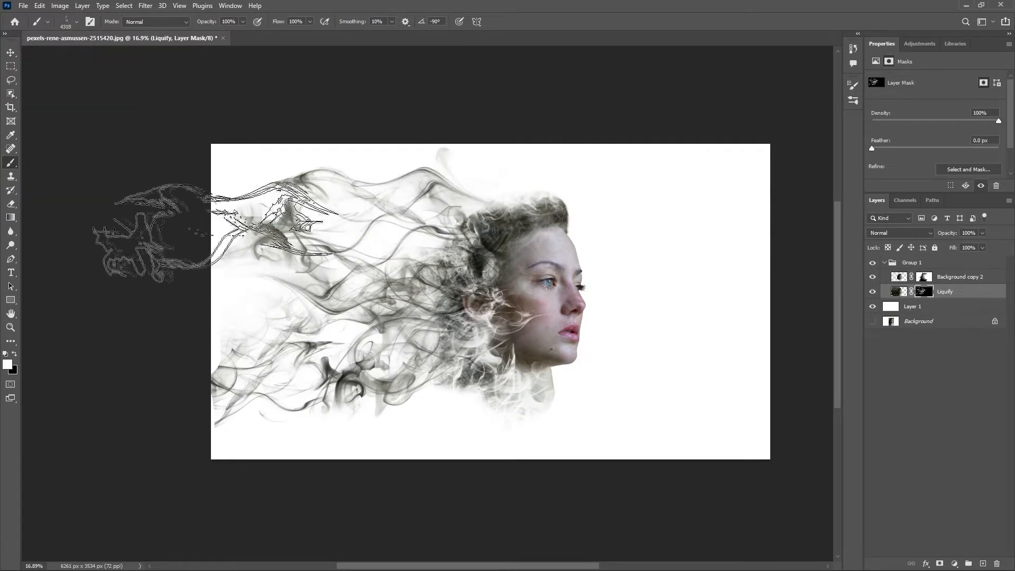
key("ctrl+z")
Step: Rotate the smoke brush and place a stamp of strands behind the upper hair, undoing the misplaced attempts
left_click(77, 21)
left_click(33, 73)
left_click(339, 206)
key("ctrl+z")
left_click(373, 230)
key("ctrl+z")
left_click(391, 240)
Step: Reveal strands above and behind the crown on the Liquify mask with the Smoke4 brush at 4578 px, rotated to 111°
left_click(77, 22)
left_click(80, 165)
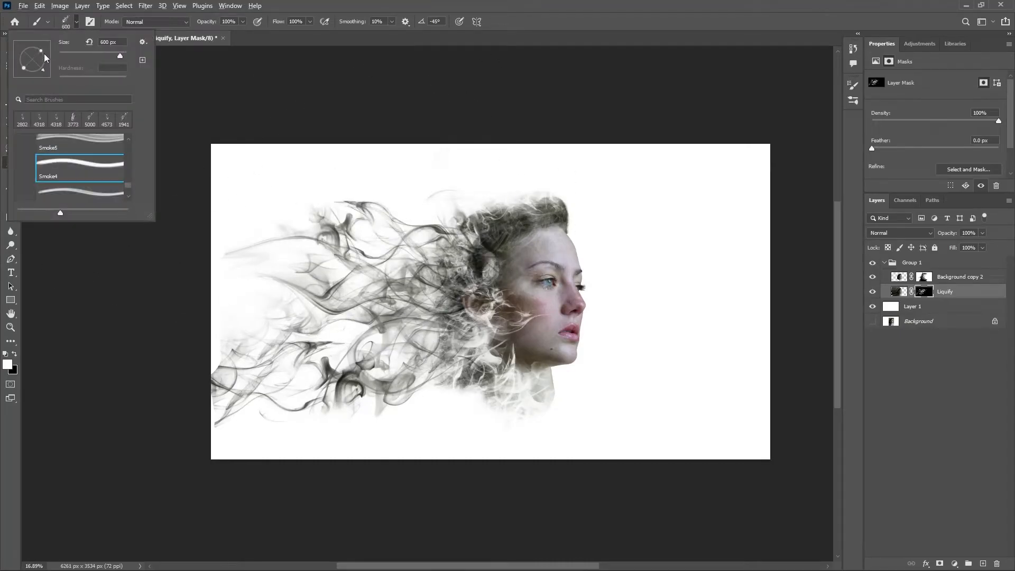
left_click(15, 43)
left_click_drag(415, 173, 421, 296)
left_click(76, 21)
left_click(26, 45)
left_click(410, 277)
left_click(357, 252)
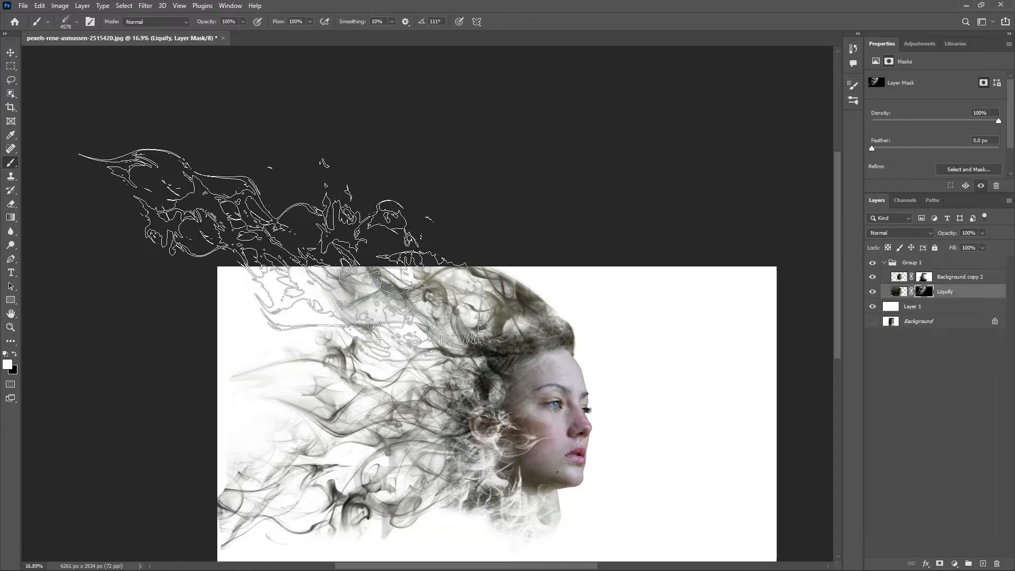
key("ctrl+minus")
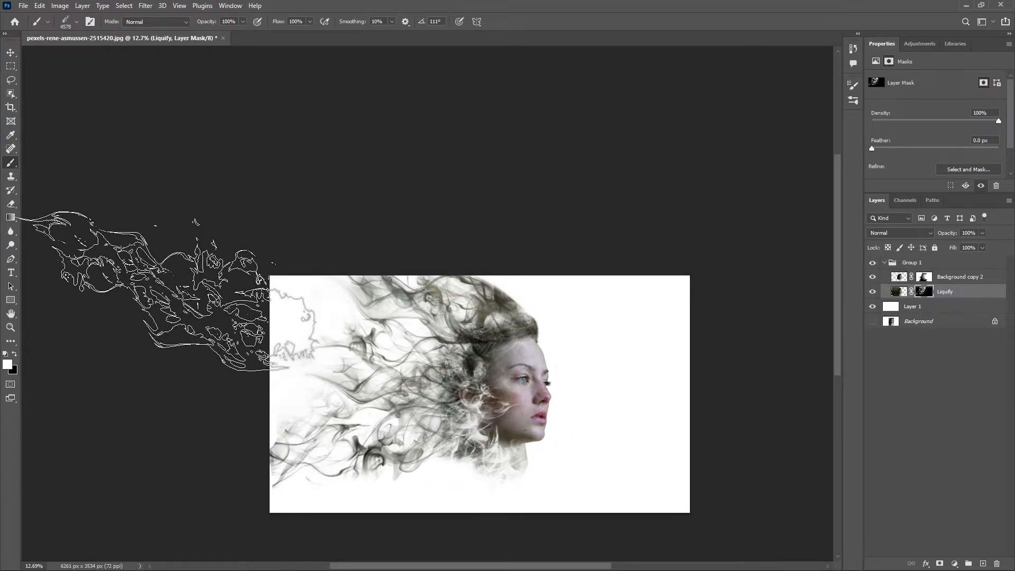
left_click(164, 291)
Step: Try stamping a different, rotated smoke brush below the hair near the canvas's lower edge on the Liquify mask
left_click(898, 292)
left_click(76, 22)
left_click(67, 172)
left_click_drag(410, 457, 420, 397)
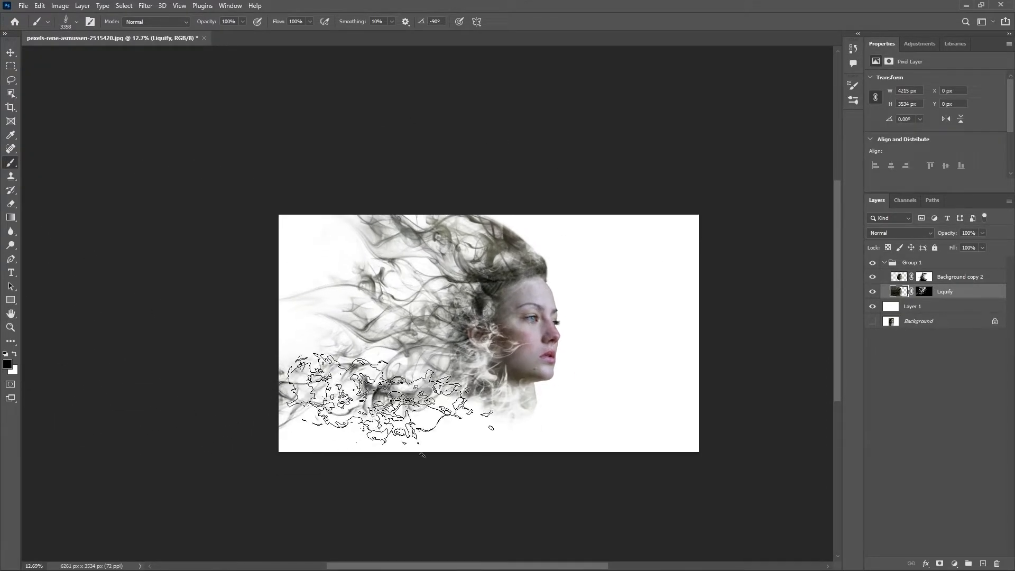
left_click(77, 22)
left_click(79, 178)
left_click_drag(43, 63, 33, 73)
left_click(199, 419)
left_click(924, 292)
left_click(424, 447)
key("ctrl+z")
Step: Stamp white strands below the hair and neck on the Liquify mask with the Smoke3 brush at 3673 px, starting at -90°
left_click(77, 22)
left_click(91, 178)
left_click_drag(463, 434, 534, 435)
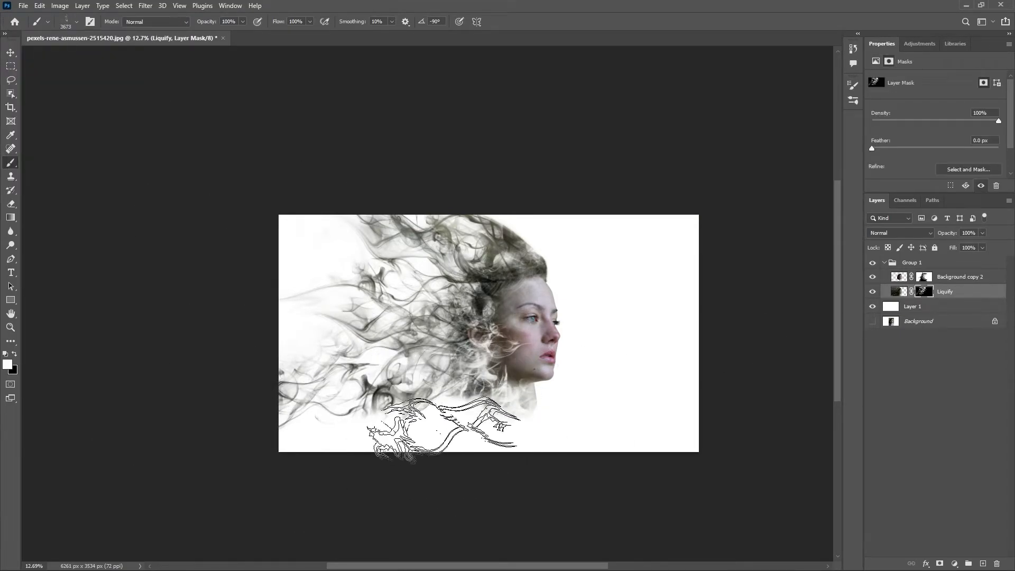
left_click(77, 21)
left_click_drag(439, 453, 498, 456)
left_click(434, 439)
Step: Add strands along the lower edge behind the neck with a 2854 px smoke brush rotated to 145°
left_click(76, 22)
left_click(80, 157)
left_click_drag(44, 59, 20, 51)
left_click(415, 420)
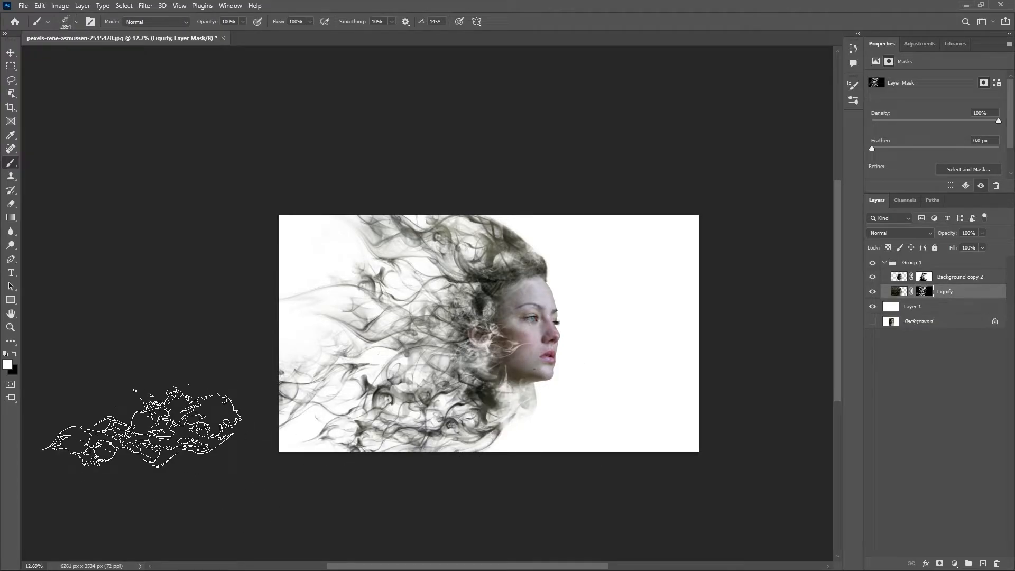
Step: Set the brush flow to 34% and add fainter strands at the trailing end of the hair, ending with the 3941 px Smoke3 brush at 36°
key("shift+3")
key("shift+4")
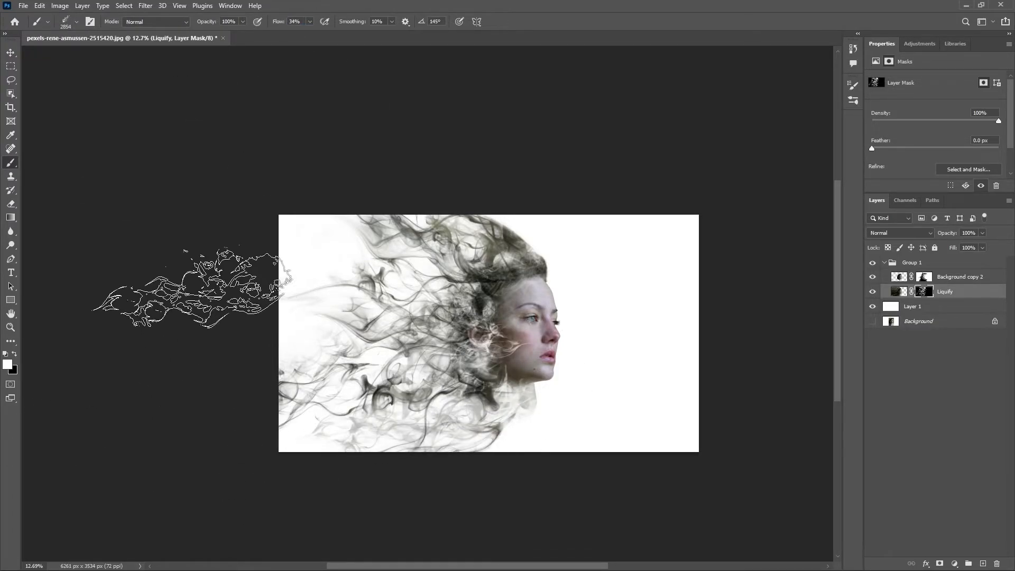
left_click(77, 21)
double_click(67, 186)
left_click(68, 26)
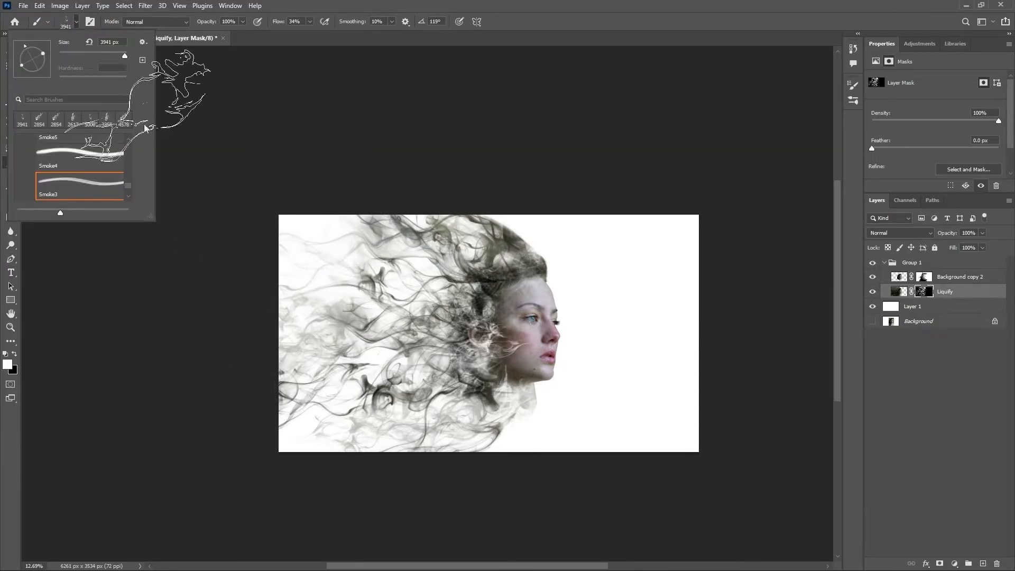
left_click_drag(24, 46, 45, 50)
left_click(297, 185)
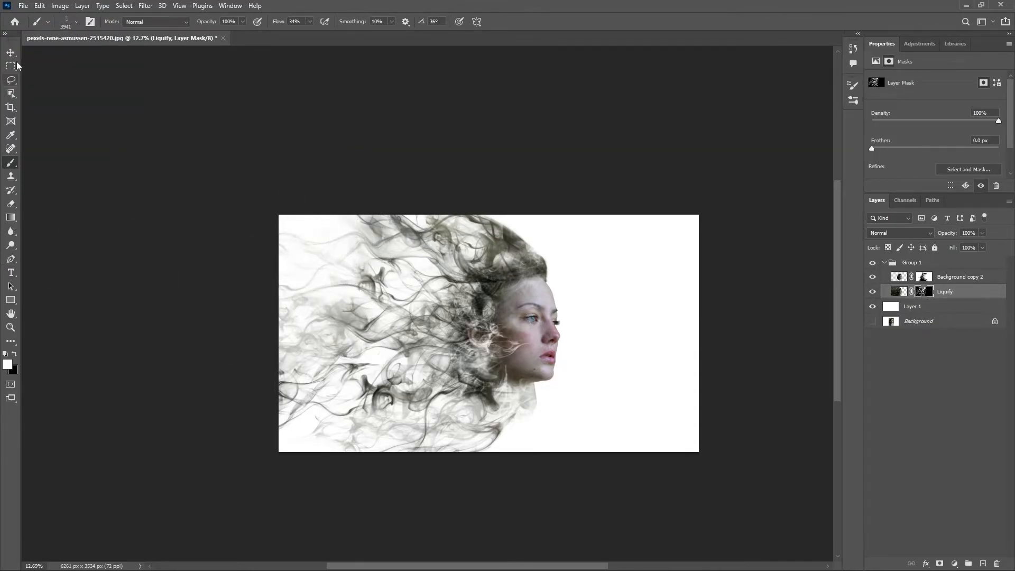
Step: Switch to the Background copy 2 mask with black and try a smoke stamp near the hair's upper edge, checking the portrait with the mask disabled
left_click(923, 277)
key("x")
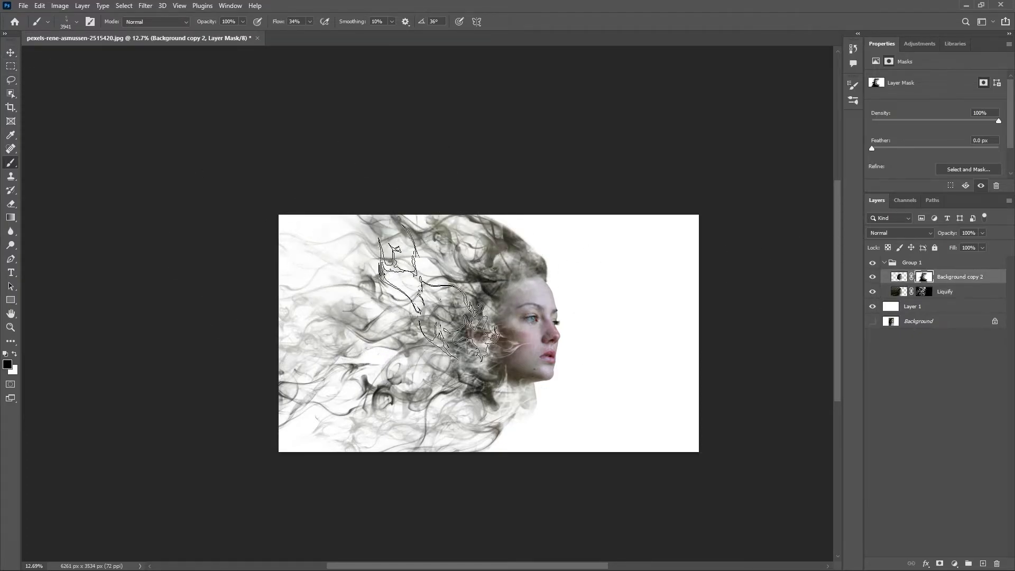
scroll(390, 355, "up", 5)
left_click_drag(390, 355, 312, 363)
left_click(924, 278, "shift")
left_click(923, 279, "shift")
left_click(924, 278, "shift")
left_click(924, 279, "shift")
left_click(997, 563)
left_click(461, 215)
key("ctrl+z")
scroll(306, 374, "down", 1)
Step: Try stamping black smoke behind the face and neck on the Background copy 2 mask with smoke brushes at -45° and 99% flow
left_click(391, 293)
left_click(924, 276, "shift")
left_click(924, 277, "shift")
left_click(76, 21)
left_click(79, 157)
left_click(545, 441)
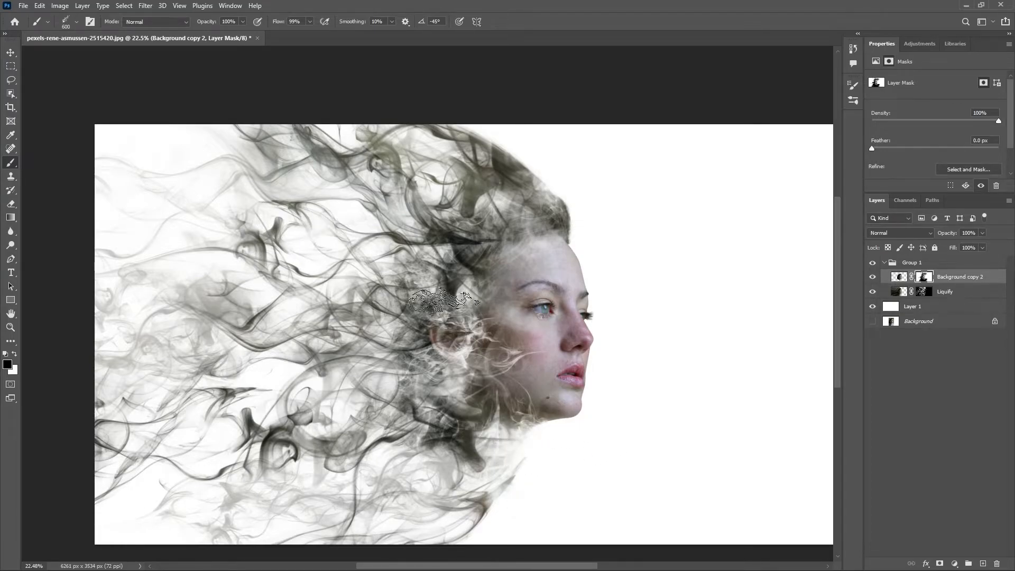
scroll(393, 292, "down", 5)
left_click_drag(393, 294, 455, 296)
left_click(76, 21)
left_click(825, 296)
left_click(76, 22)
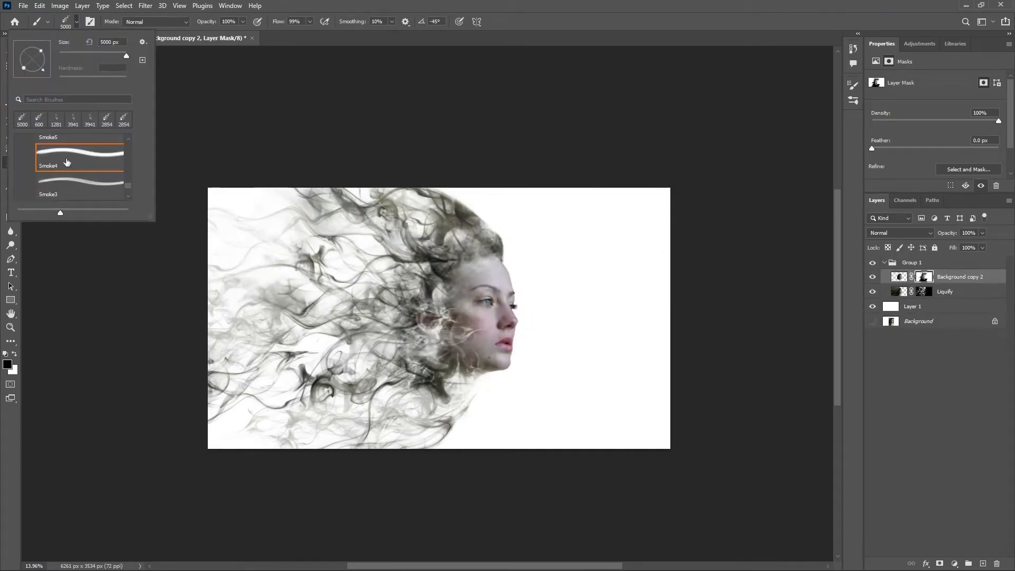
Step: Restore the portrait's hair, ear and neck by painting the Background copy 2 mask white with a soft round brush, softening the edges with black
left_click_drag(126, 157, 127, 143)
left_click(74, 159)
left_click_drag(467, 305, 370, 312)
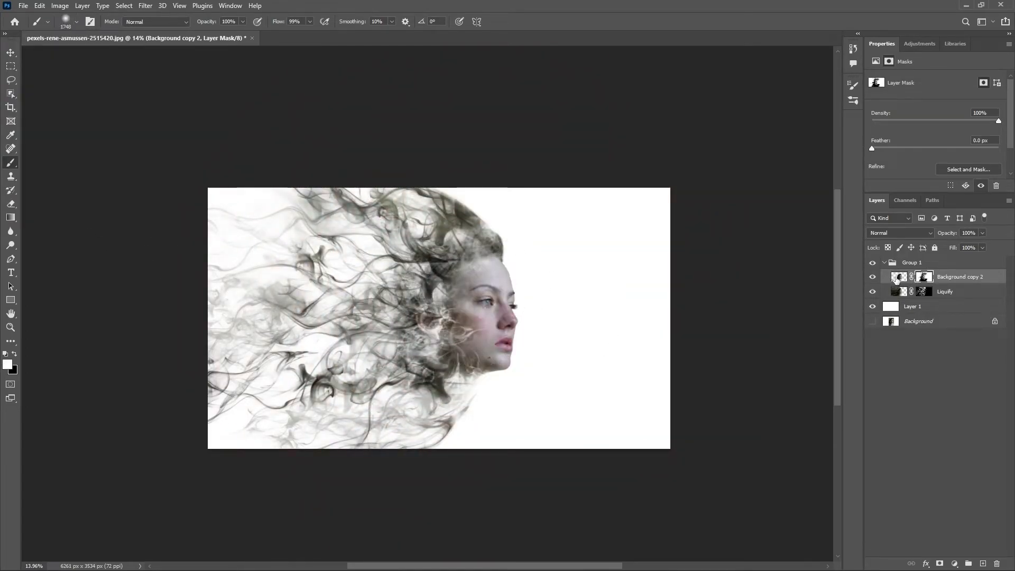
left_click_drag(474, 268, 455, 271)
scroll(439, 311, "up", 5)
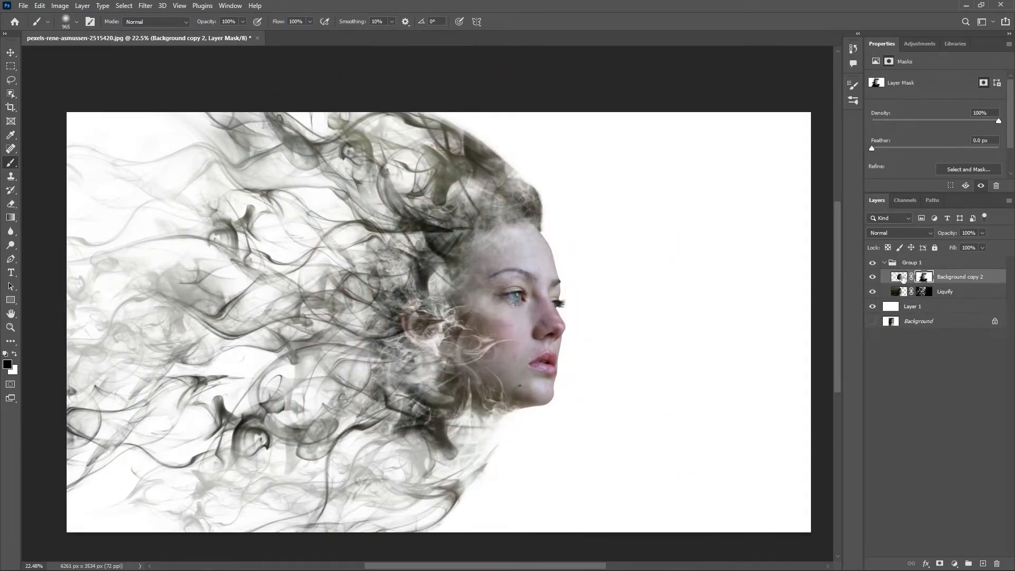
key("x")
mouse_move(476, 327)
left_mouse_down()
mouse_move(465, 374)
mouse_move(446, 340)
mouse_move(510, 318)
mouse_move(417, 288)
mouse_move(502, 249)
left_mouse_up()
left_click_drag(299, 364, 534, 462)
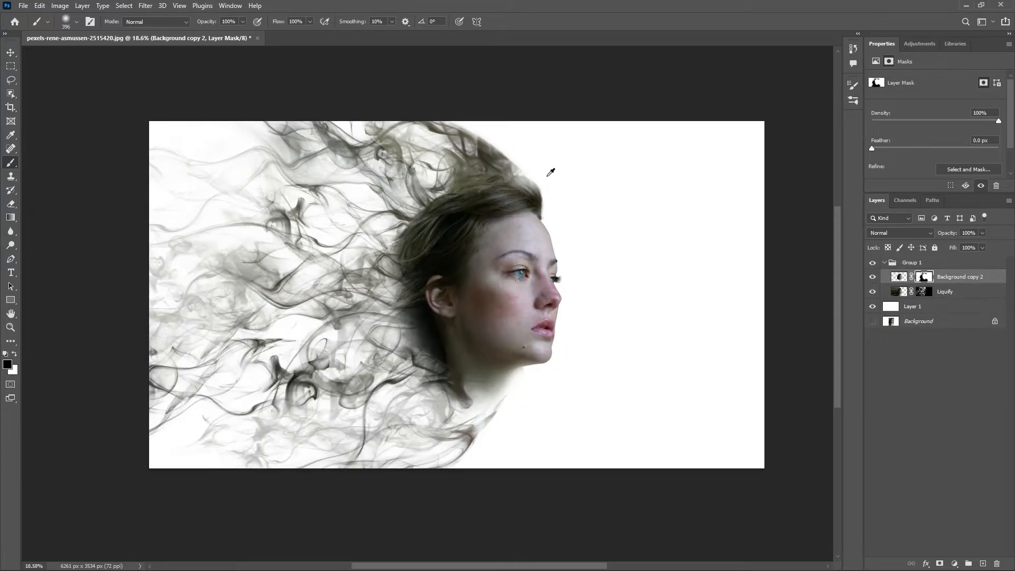
left_click_drag(550, 170, 397, 216)
Step: Stamp black smoke over the hairline and ear on the Background copy 2 mask with the 4567 px Smoke2 brush, starting at 82°
left_click(76, 21)
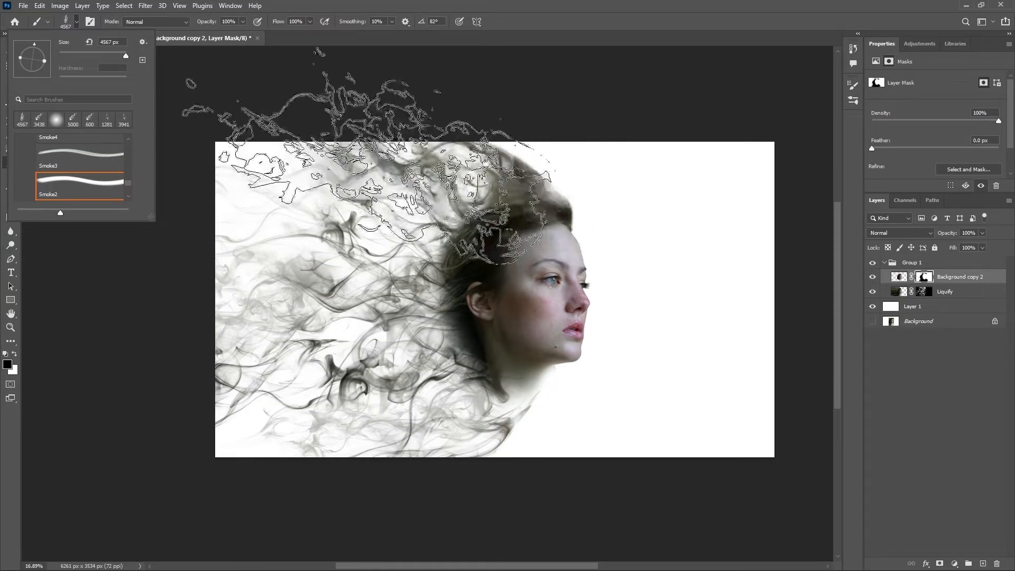
key("Return")
left_click(412, 172)
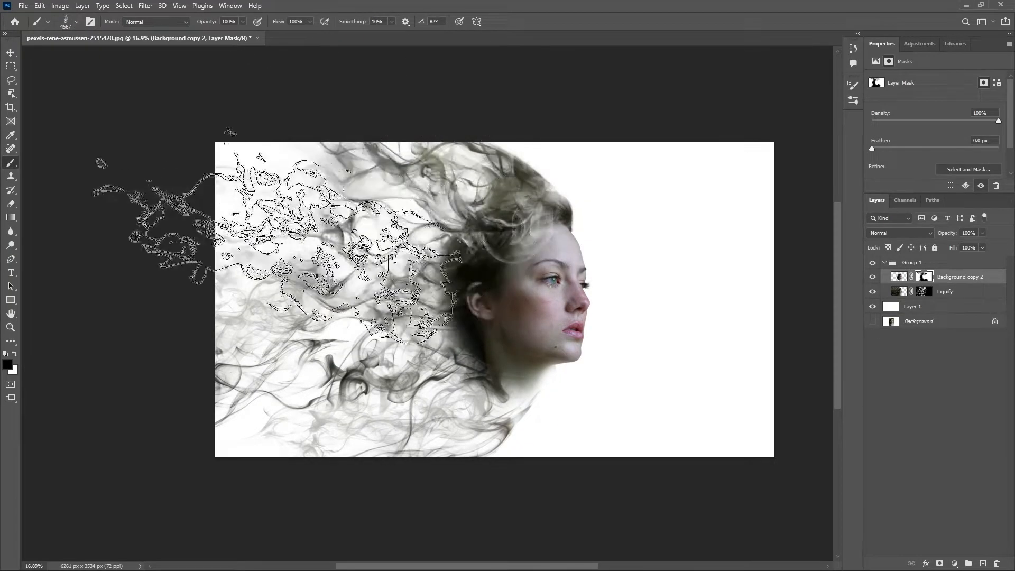
left_click(76, 21)
left_click(327, 283)
Step: Try a smoke stamp over the cheek and jaw with the 4567 px brush rotated to 125°, and undo it
left_click(76, 22)
left_click(24, 47)
left_click(362, 392)
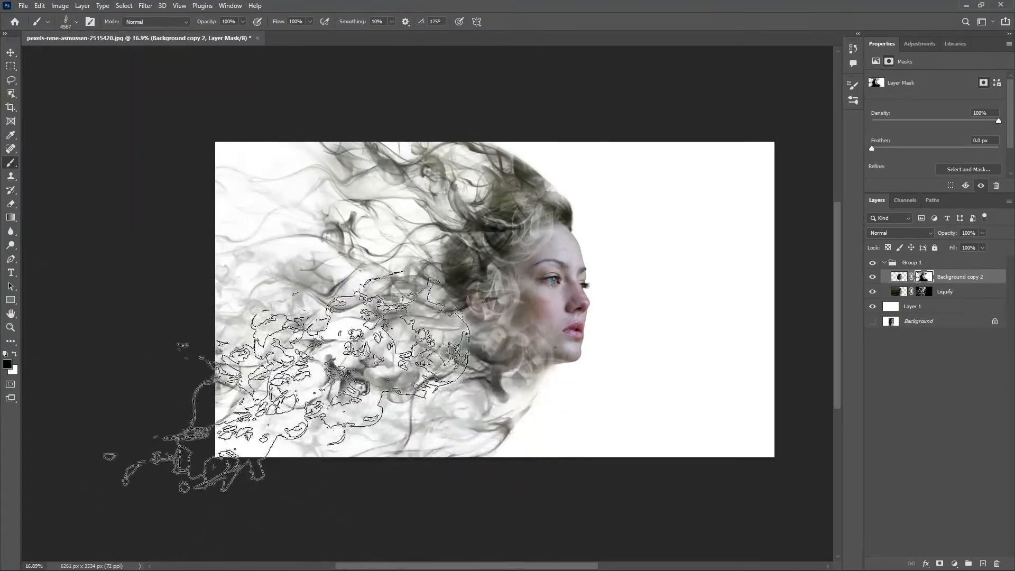
key("ctrl+z")
Step: Add black smoke stamps over the hair and ear on the Background copy 2 mask with a different smoke brush at 3880 px
left_click(76, 22)
scroll(93, 166, "down", 1)
double_click(92, 168)
left_click(76, 21)
left_click(321, 273)
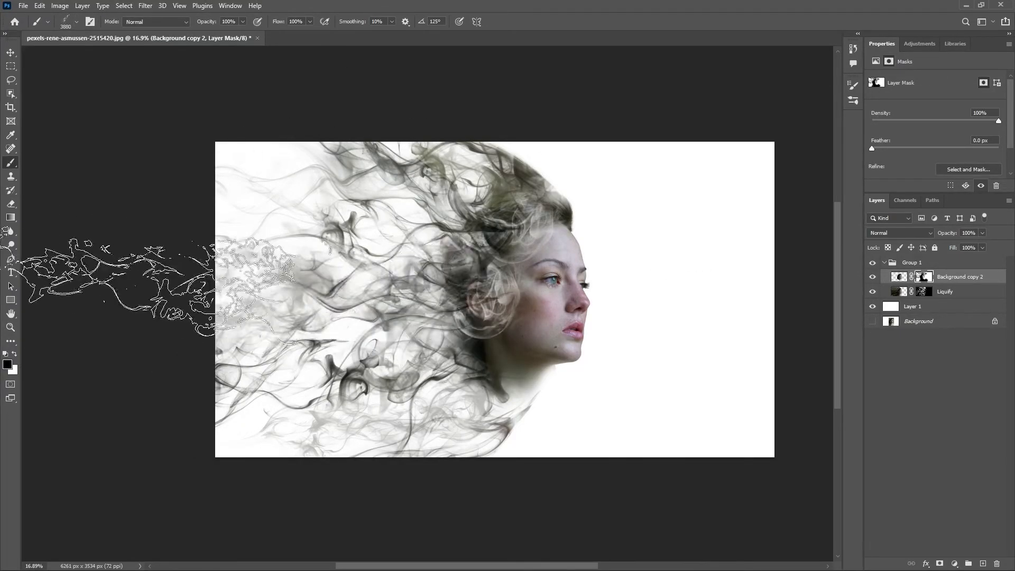
left_click(398, 179)
Step: Break up the hair around the ear and crown on the Background copy 2 mask with the Smoke2 brush, starting at 4851 px and 118°
left_click(76, 22)
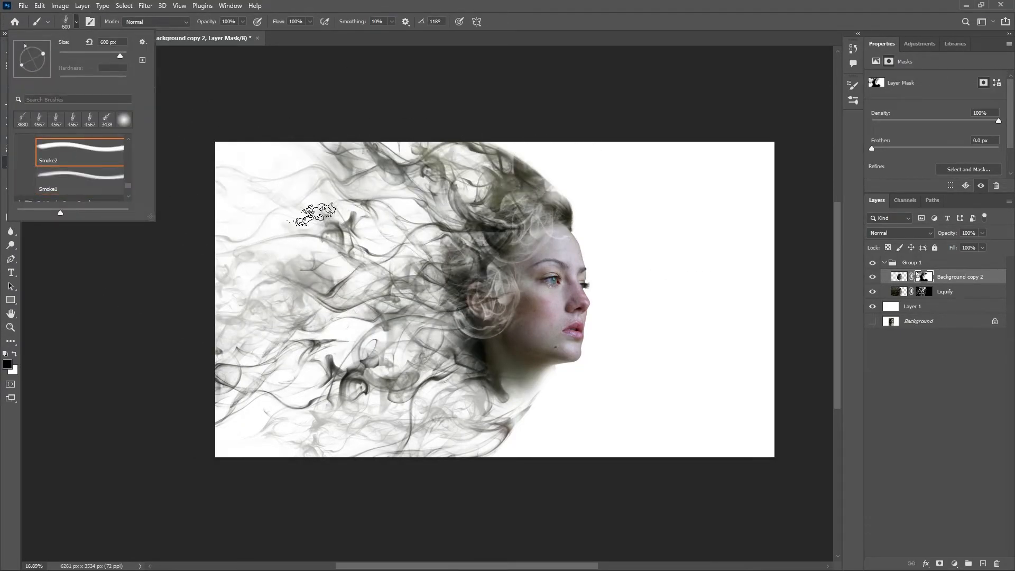
left_click_drag(120, 56, 126, 55)
left_click(343, 410)
left_click(284, 317)
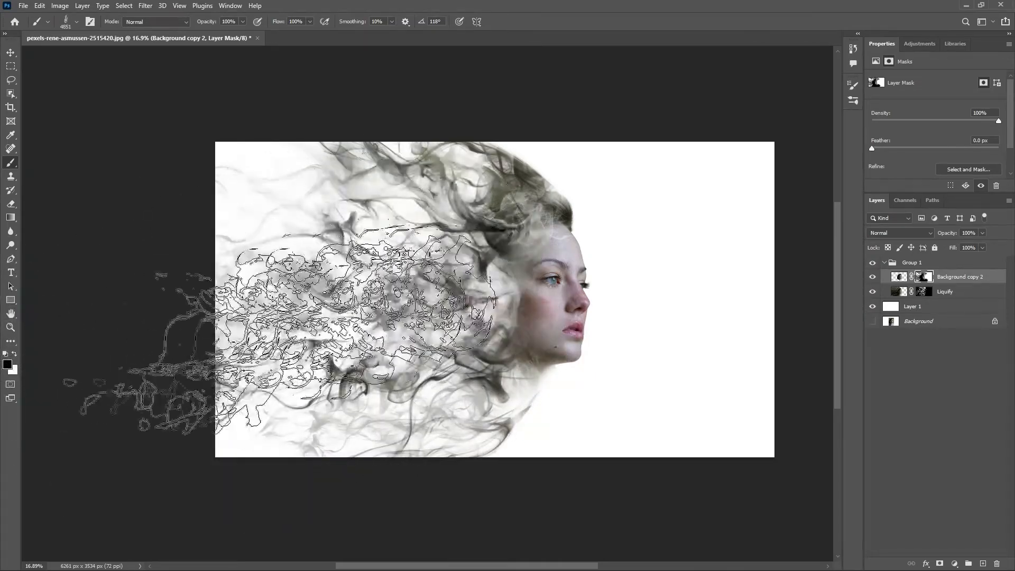
left_click(76, 22)
left_click_drag(32, 49, 46, 50)
left_click(424, 136)
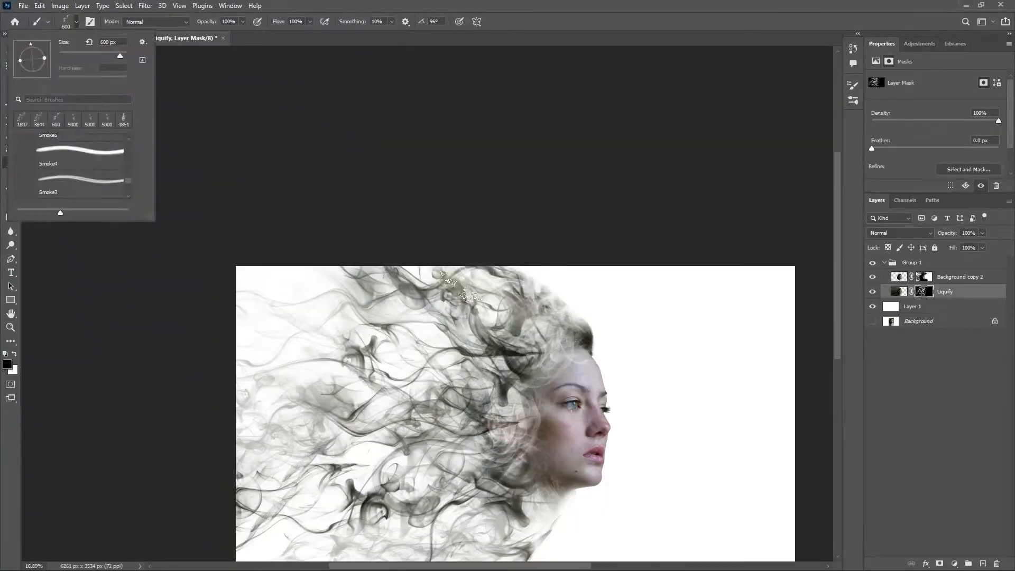
Step: Try stamping black smoke at the crown's outer edge on the Liquify mask with a -45° smoke brush, and undo the stamp
left_click(645, 317)
left_click(76, 21)
left_click(74, 145)
left_click(569, 260)
key("ctrl+z")
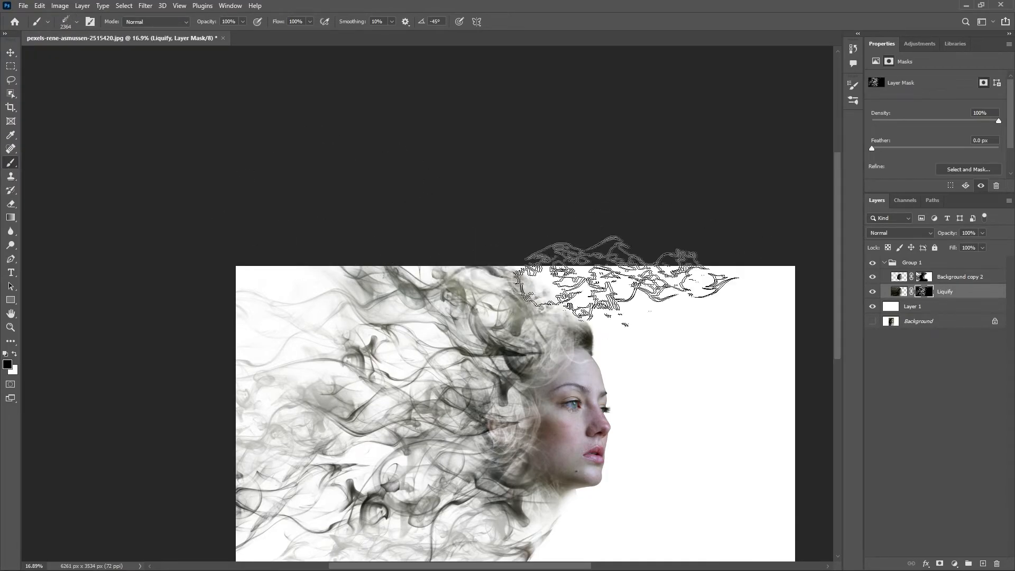
scroll(629, 277, "down", 5)
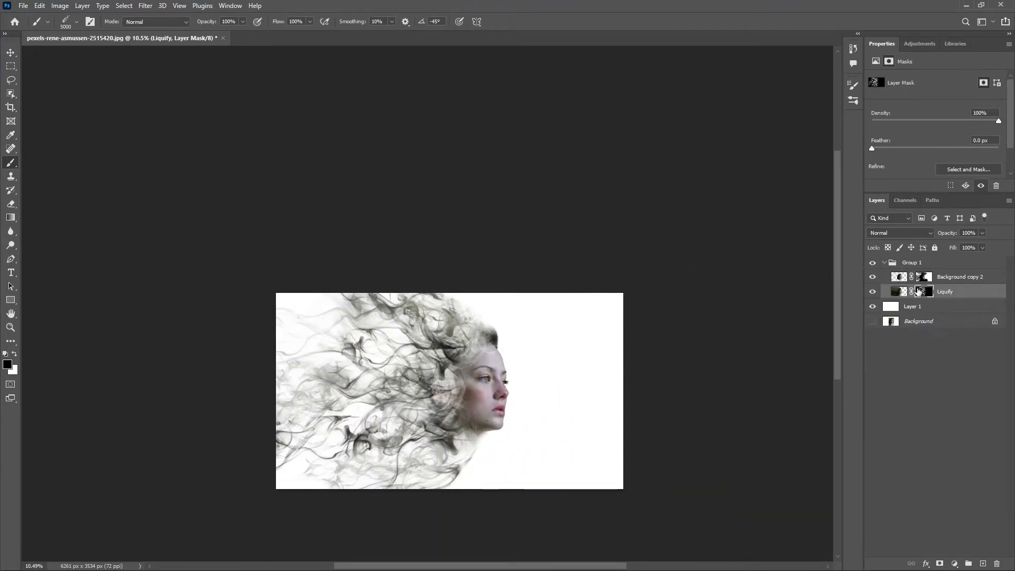
Step: Clean up the crown's outline on the Background copy 2 and Liquify masks with a soft round brush
left_click(922, 276)
scroll(580, 312, "up", 3)
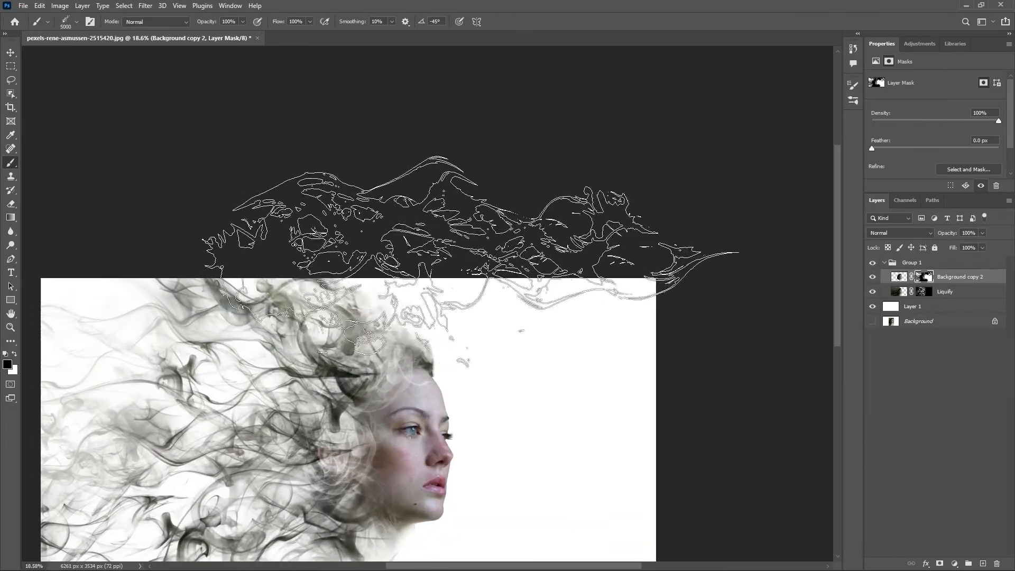
left_click(76, 22)
left_click_drag(129, 185, 128, 94)
left_click(24, 138)
left_click(63, 153)
left_click_drag(455, 335, 400, 300)
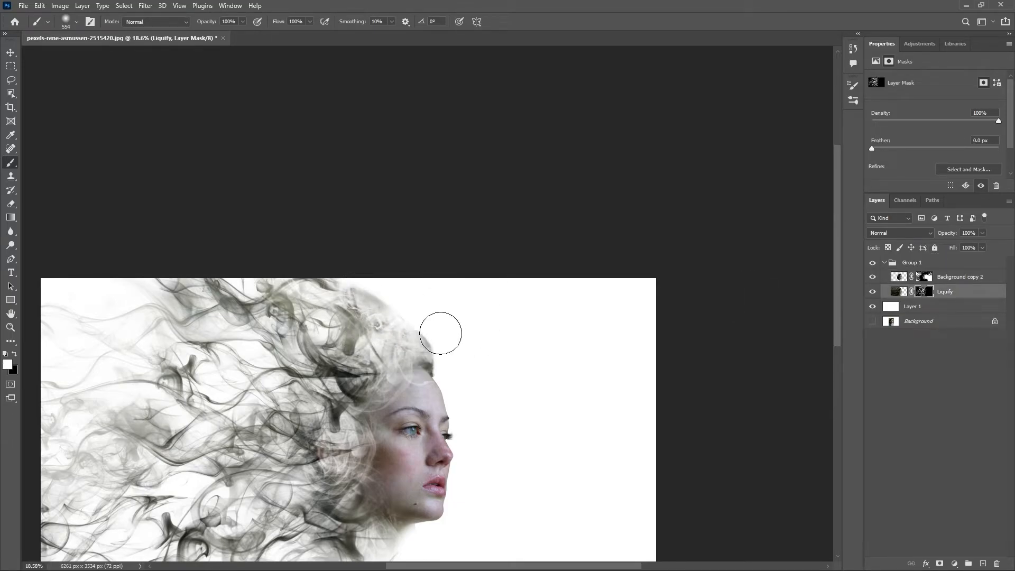
Step: Brush the smoke marks off the cheek and forehead with the soft round brush to restore the face
scroll(441, 333, "down", 2)
scroll(467, 329, "up", 4)
mouse_move(438, 336)
left_mouse_down()
mouse_move(430, 233)
mouse_move(466, 230)
left_mouse_up()
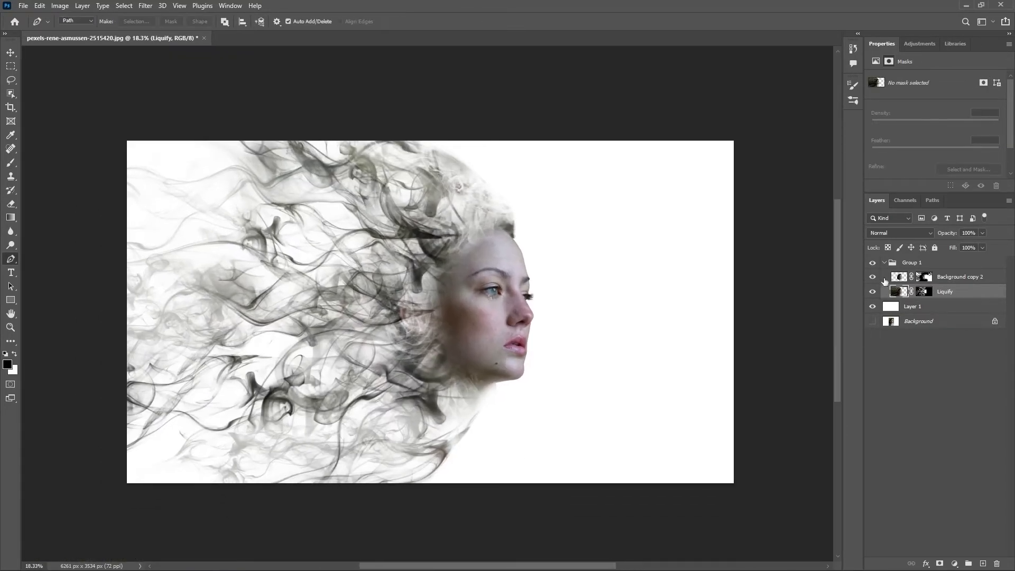
Step: Stamp the visible Group 1 artwork into a new layer with the white Layer 1 hidden, and show Layer 1 again
left_click(885, 262)
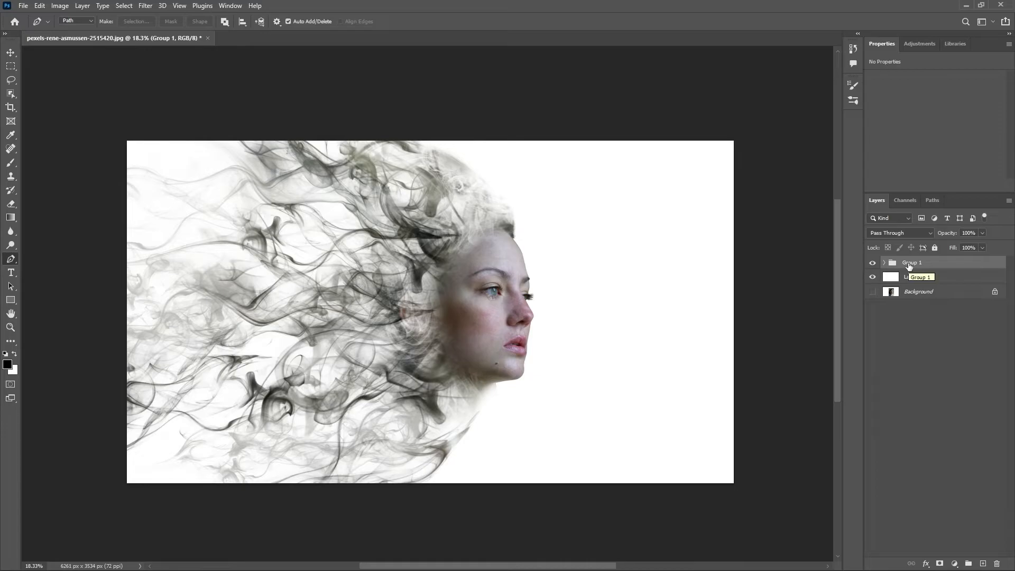
left_click(873, 277)
key("ctrl+alt+shift+e")
left_click(872, 291)
Step: Add a Black & White adjustment clipped to the merged layer, with Reds 131, Yellows 96 and Greens 31, and preview its effect
left_click(955, 564)
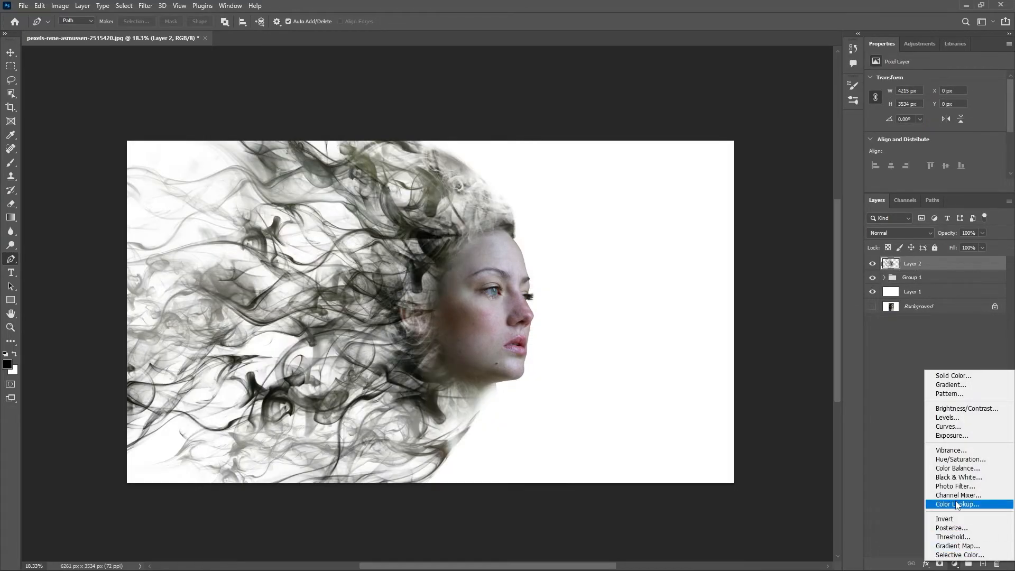
left_click(961, 478)
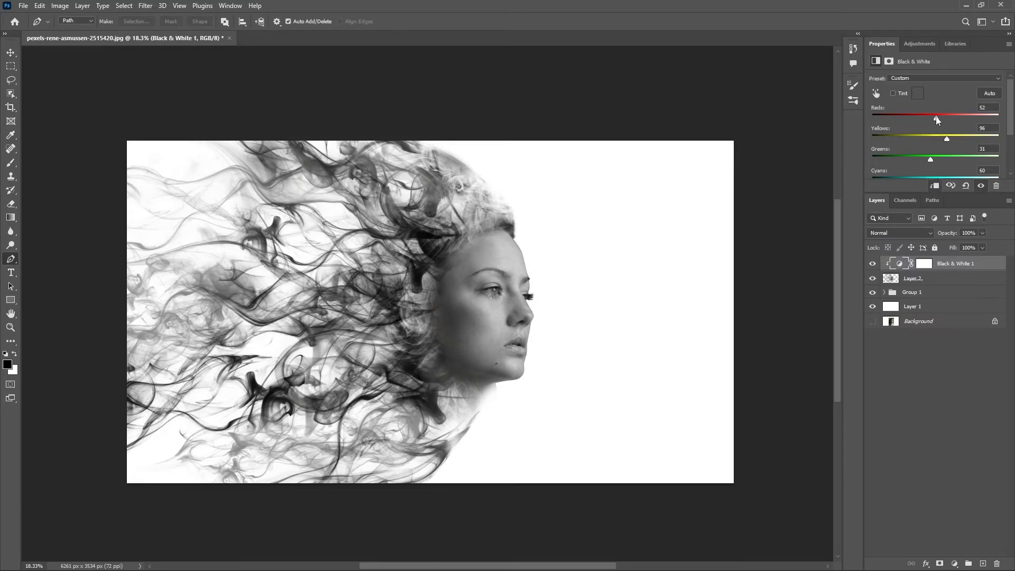
left_click(980, 185)
left_click(981, 185)
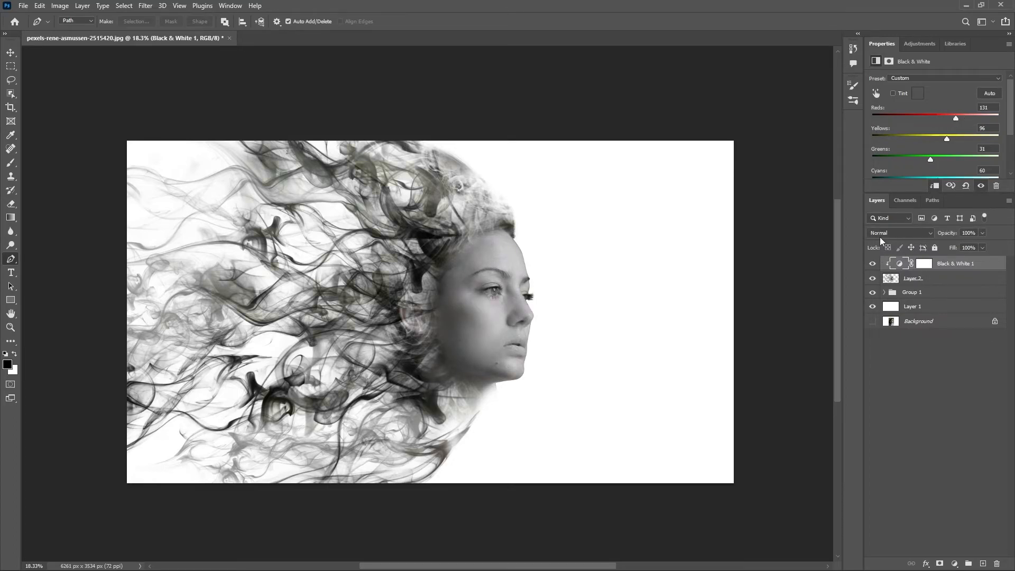
Step: Group all layers above the Background layer and rename the group as Final
left_click(920, 292)
left_click(920, 293, "ctrl")
left_click(916, 309, "shift")
key("ctrl+g")
double_click(917, 263)
type("F")
Step: Compare the artwork with the original photo and with its color version by toggling the Final group and the Black & White adjustment
left_click(873, 262)
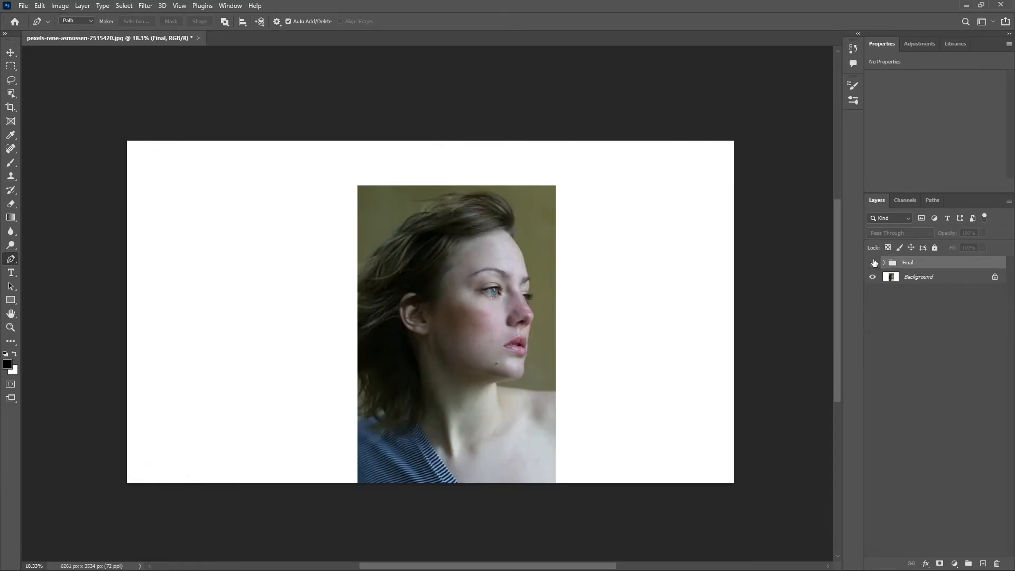
left_click(872, 263)
left_click(884, 262)
left_click(932, 276)
left_click(872, 276)
left_click(873, 277)
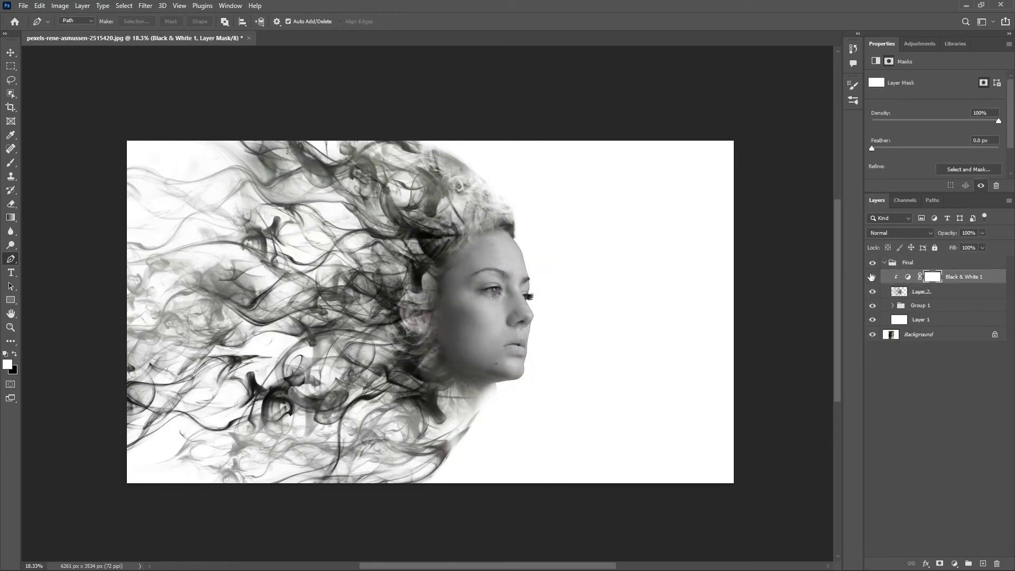
left_click(884, 262)
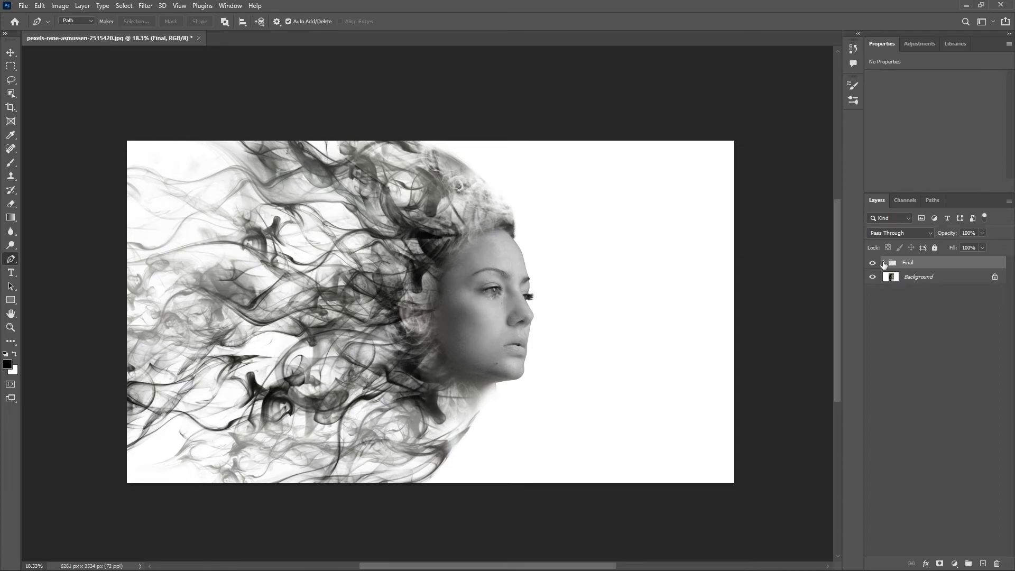